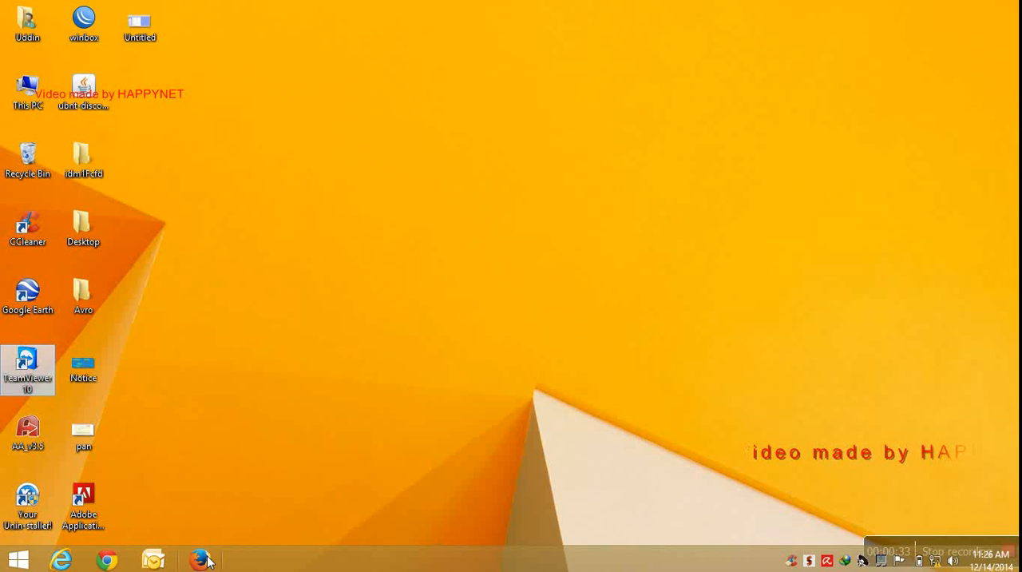
Open the Network and Sharing Center from the network status indicator.
left_click(935, 559)
left_click(725, 285)
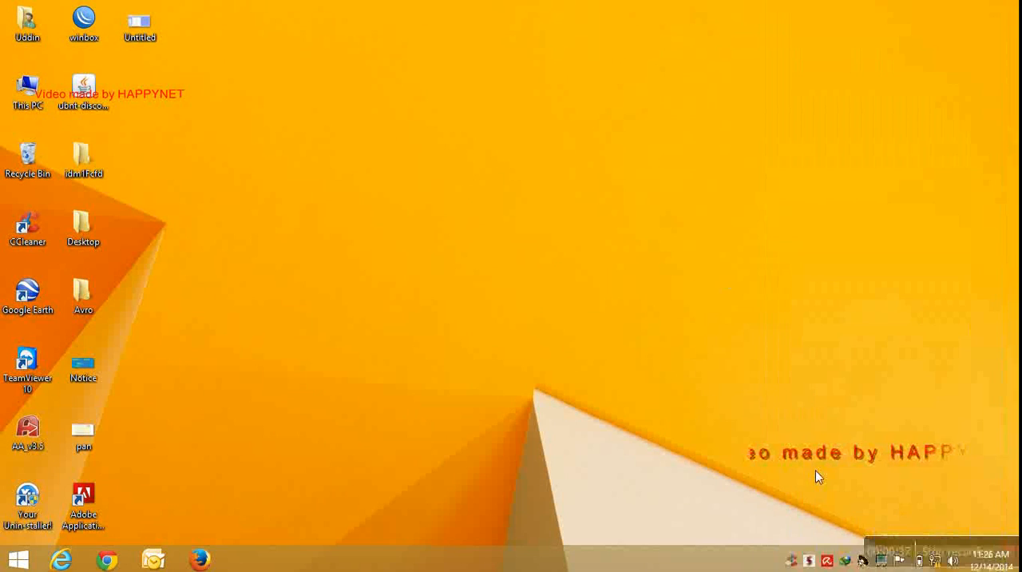
right_click(935, 560)
left_click(931, 553)
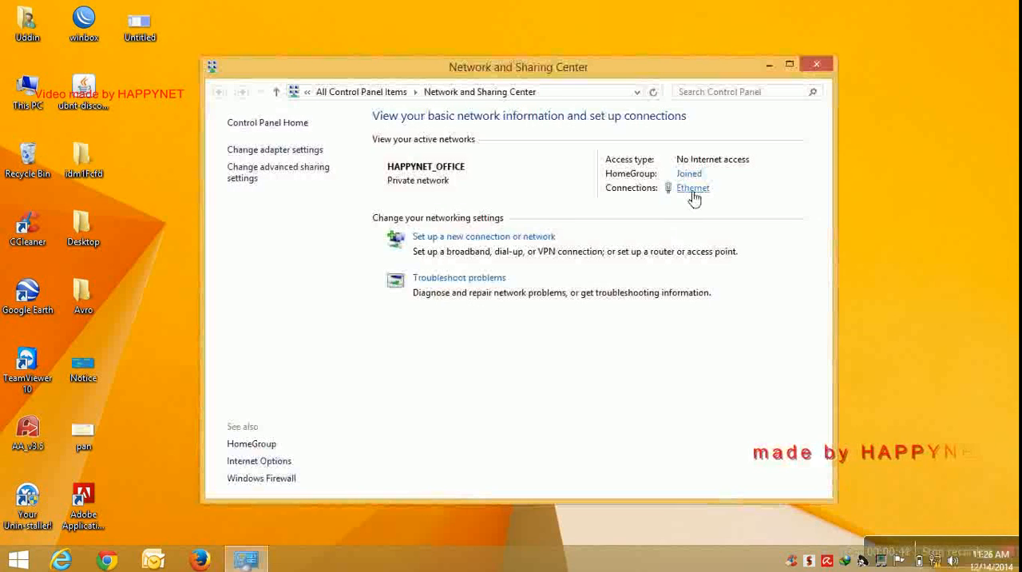
Check how the Ethernet adapter's IPv4 properties assign the IP and DNS addresses, and put the network windows away.
left_click(692, 192)
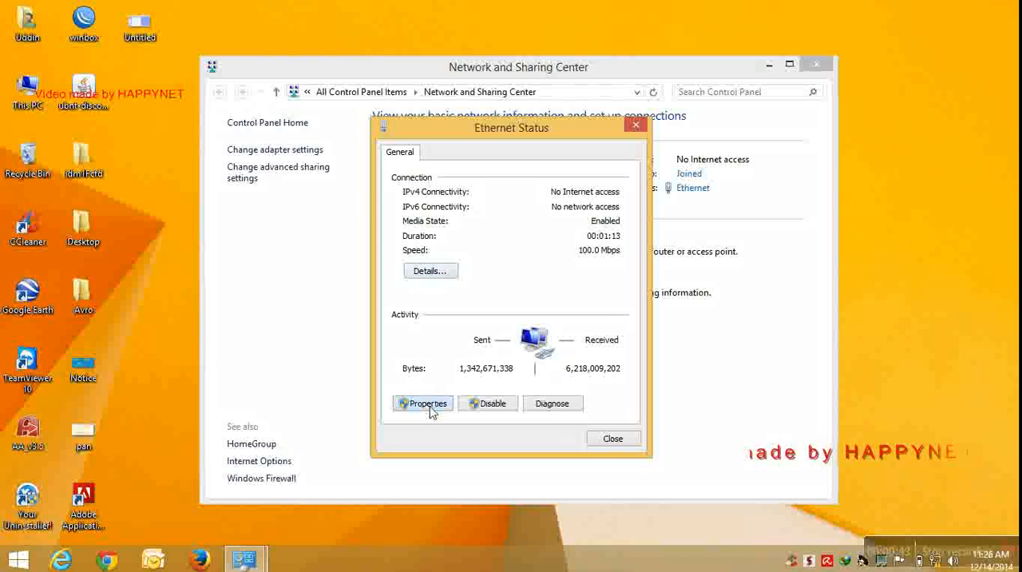
left_click(423, 403)
scroll(635, 324, "down", 1)
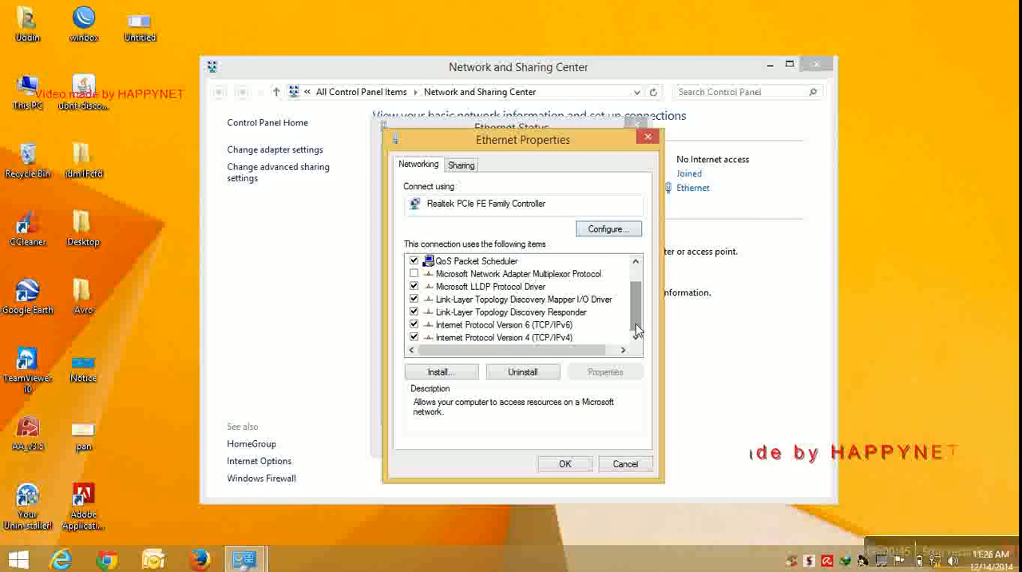
double_click(559, 338)
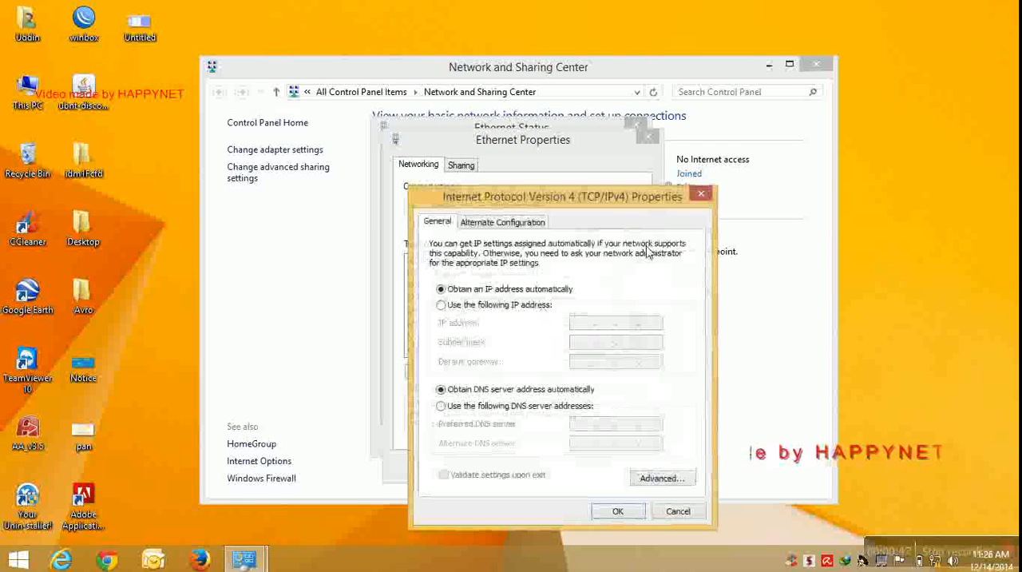
left_click(701, 193)
left_click(647, 137)
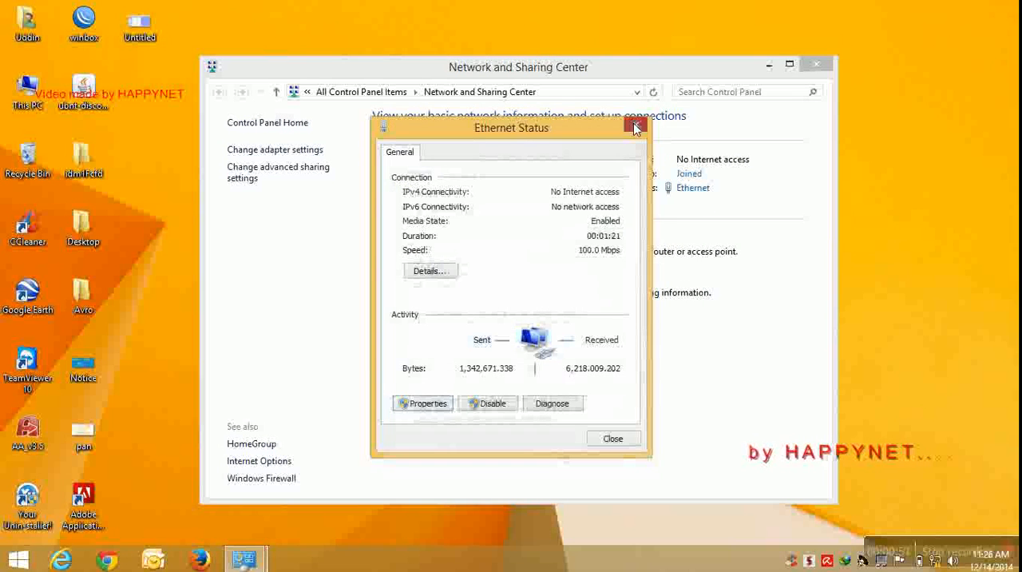
left_click(636, 125)
left_click(772, 62)
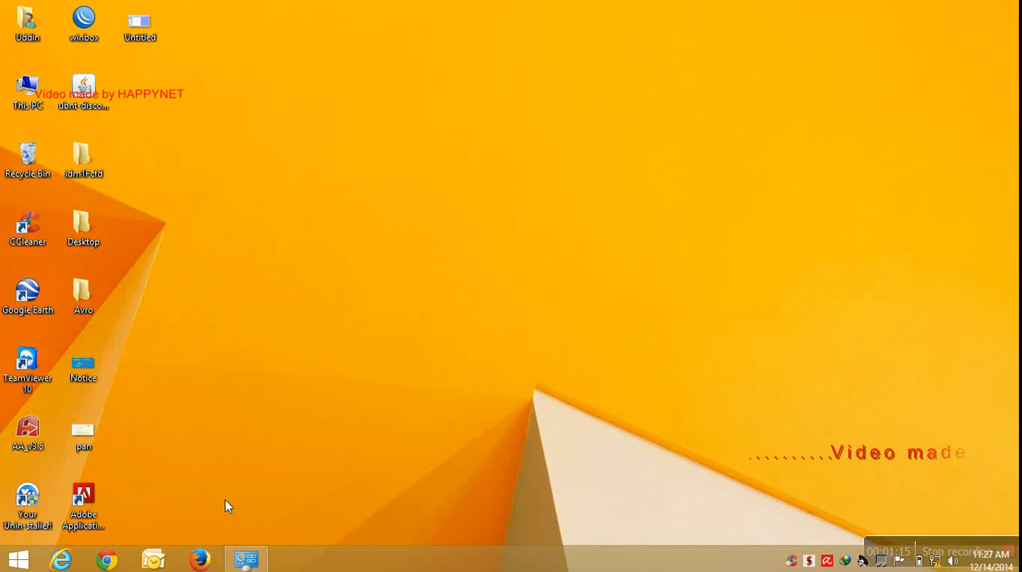
Switch to Firefox and load the router's login address tplinklogin.net, retrying until the login prompt opens.
left_click(196, 567)
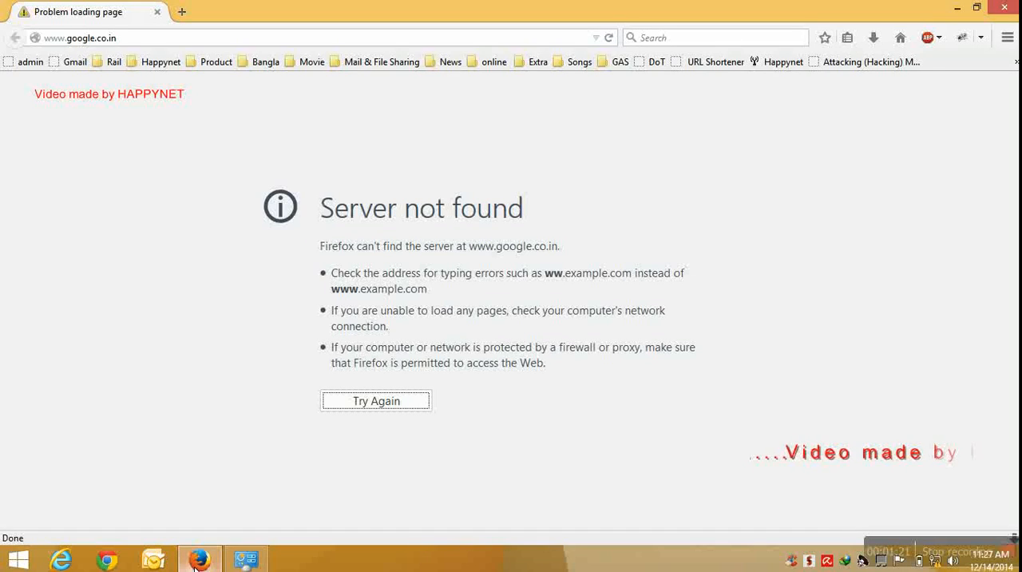
left_click(104, 43)
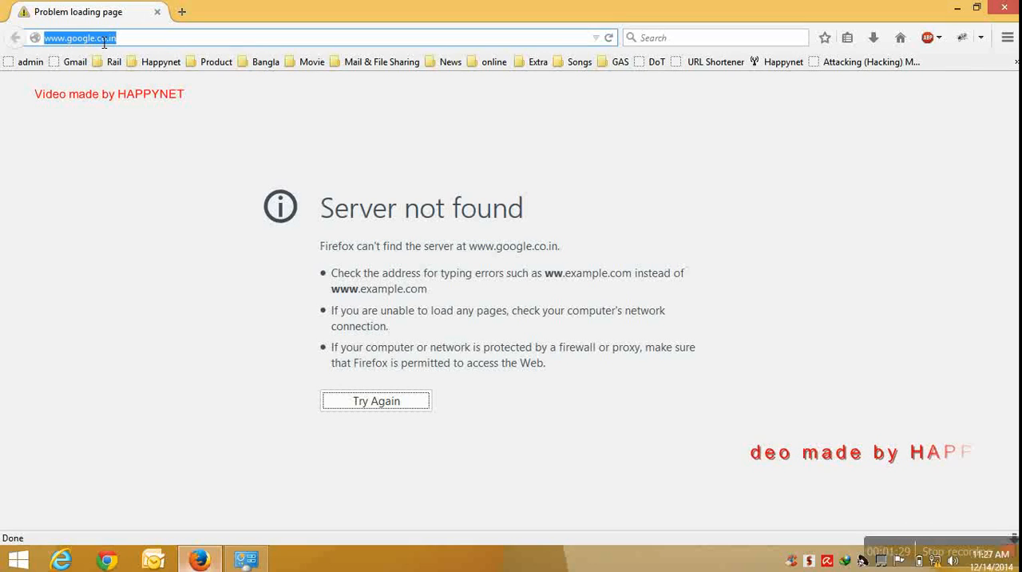
type("tp")
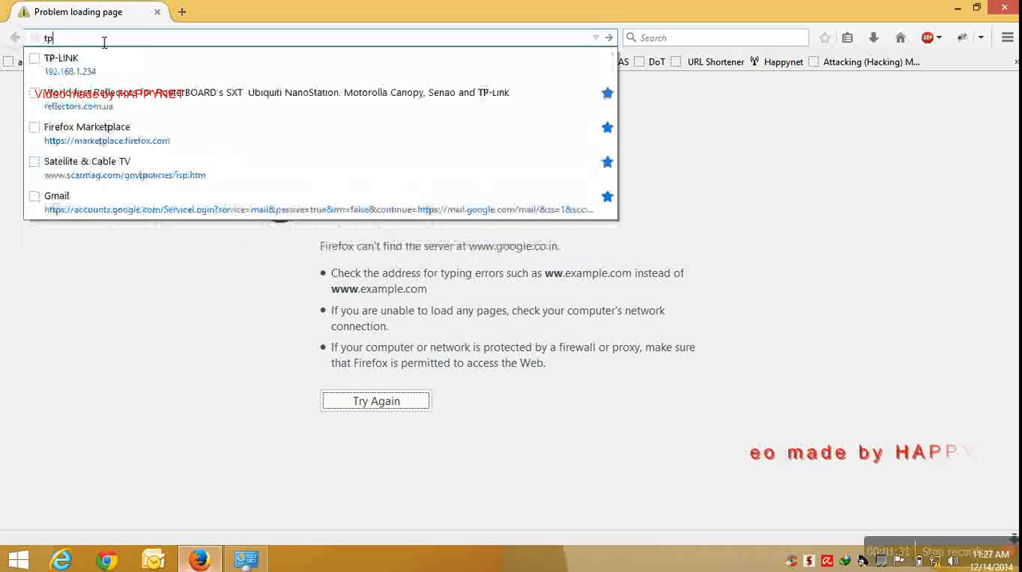
type("link")
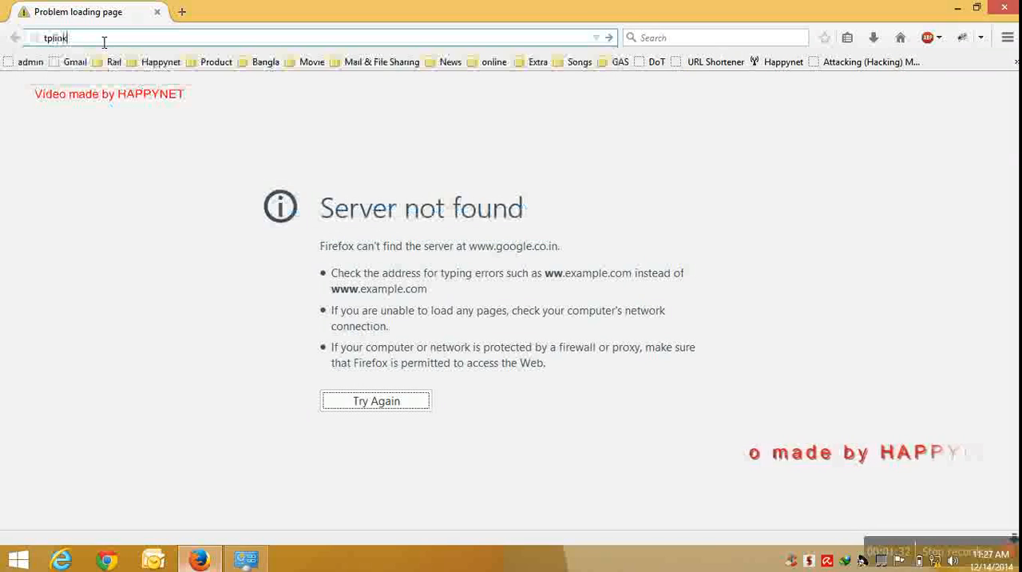
type("log")
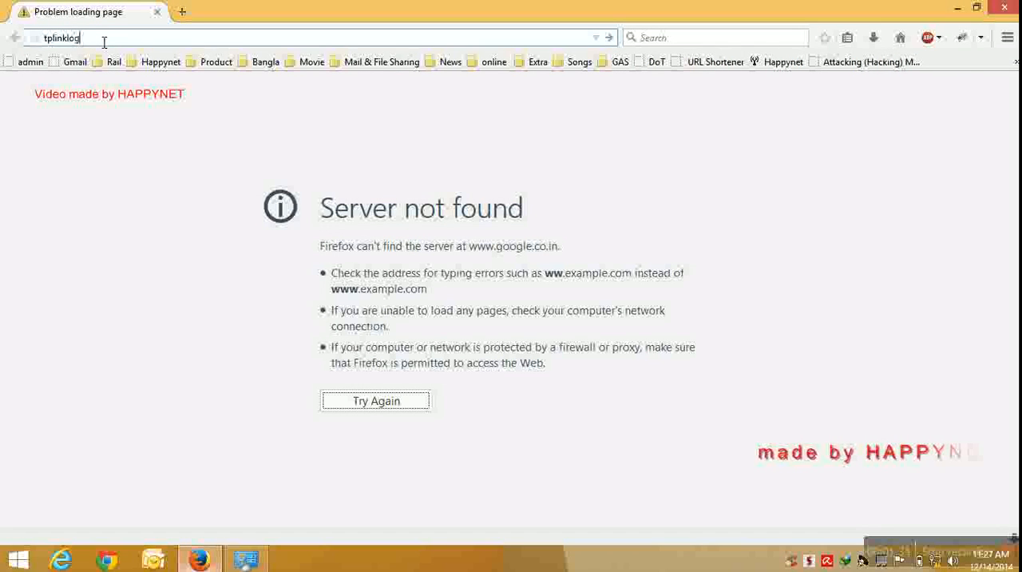
type("in.net")
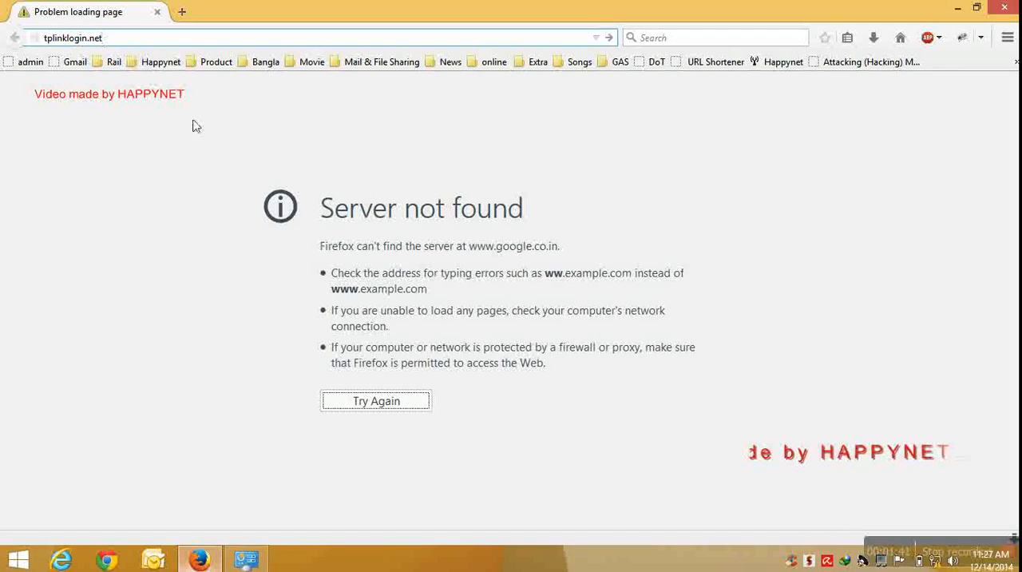
key("Return")
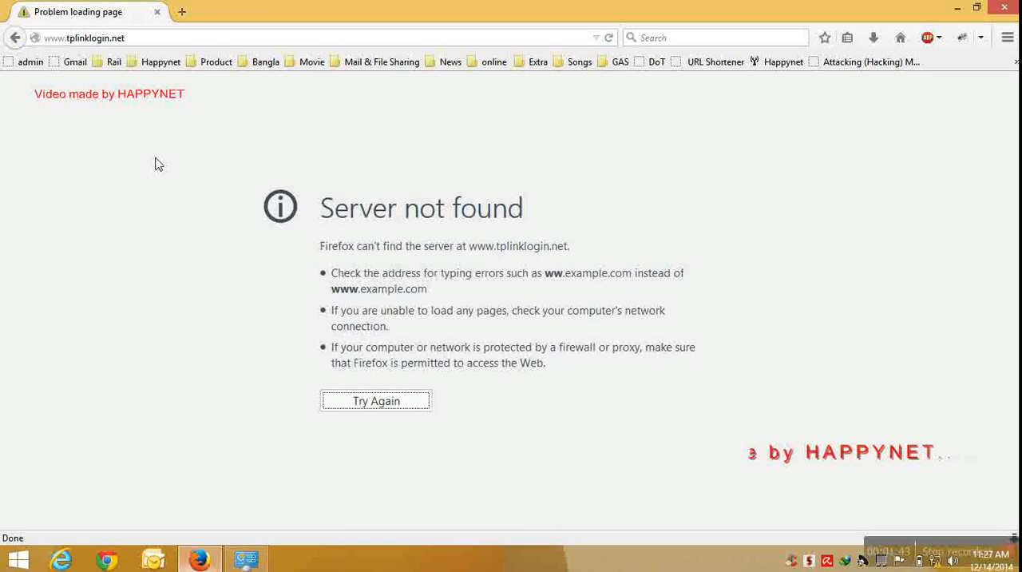
left_click(145, 43)
key("Return")
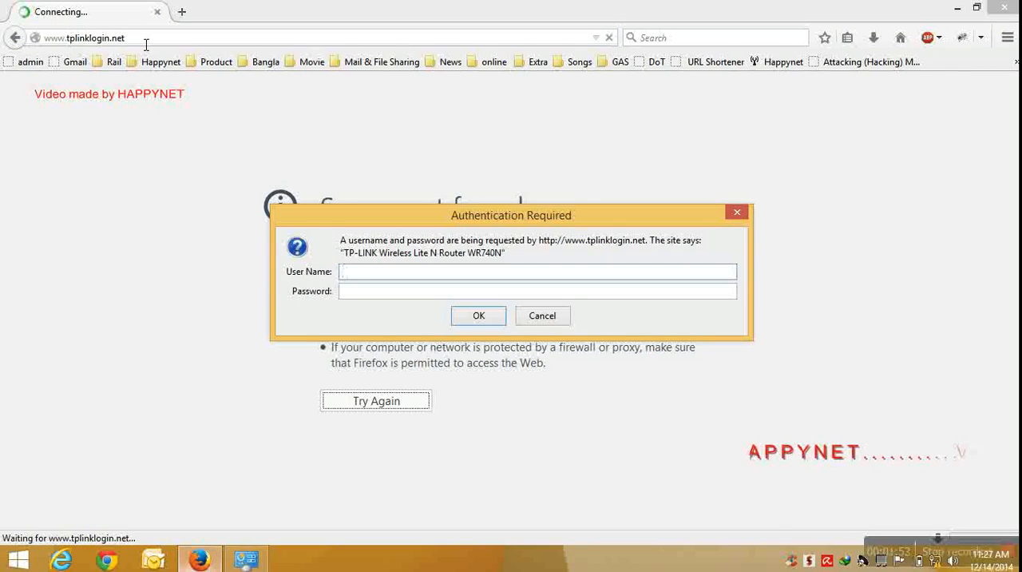
Sign in to the router with the user name admin and the account password, and dismiss the offer to remember it.
type("ad")
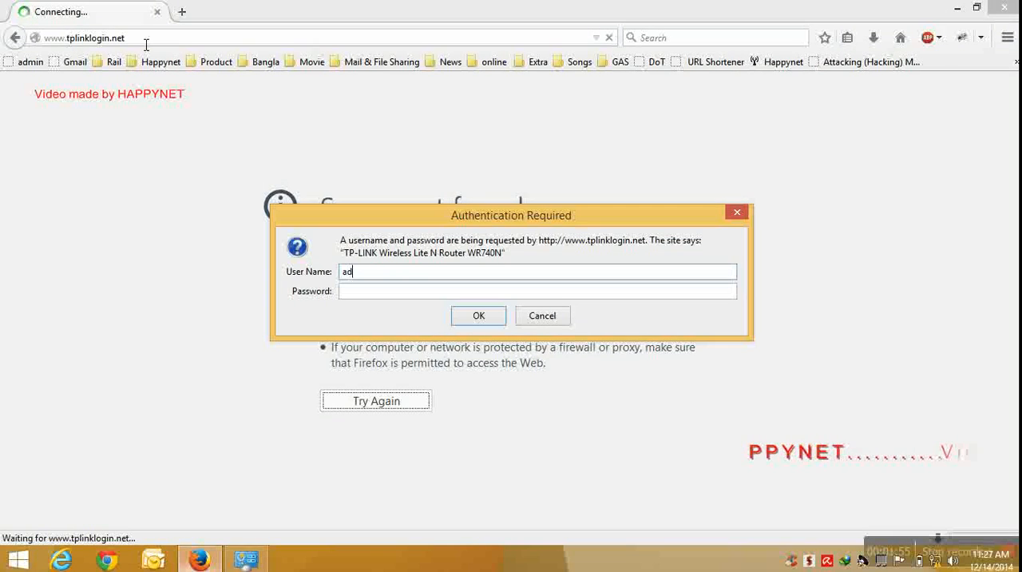
type("min")
key("Tab")
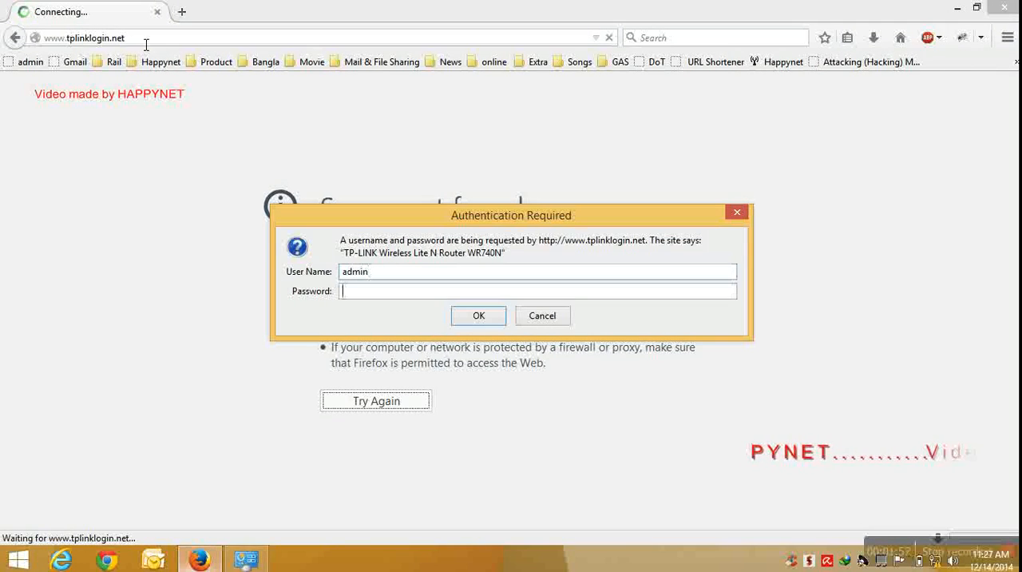
type("admin")
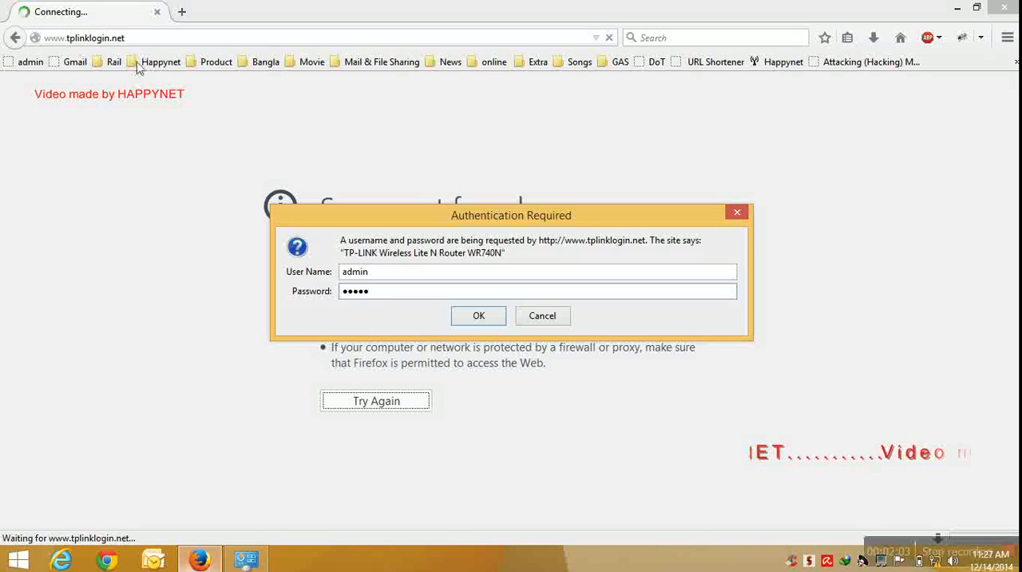
left_click(478, 317)
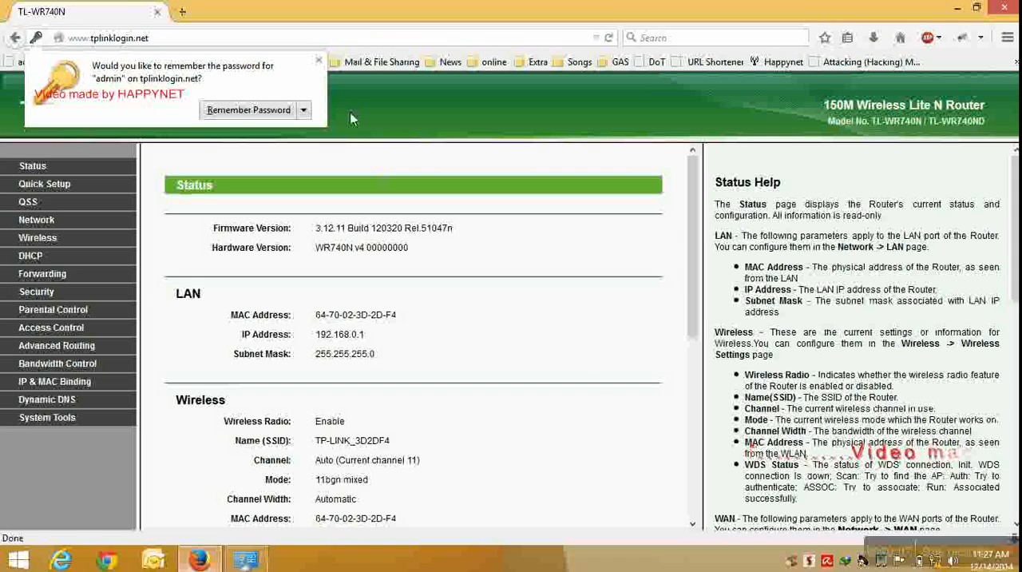
left_click(319, 62)
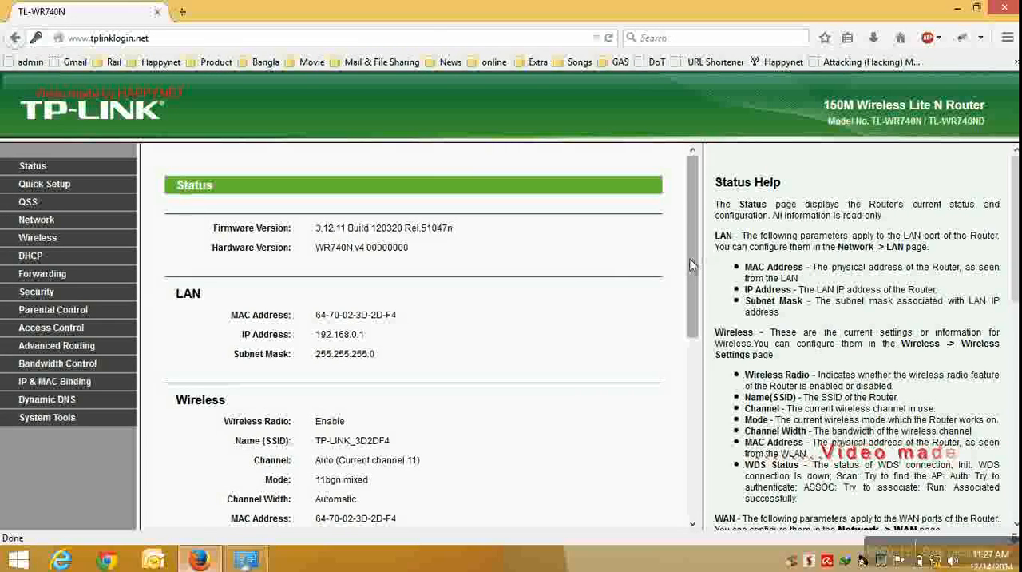
Look over the router's status page and open the WAN page of its Network settings.
scroll(693, 328, "down", 3)
left_click_drag(698, 330, 705, 242)
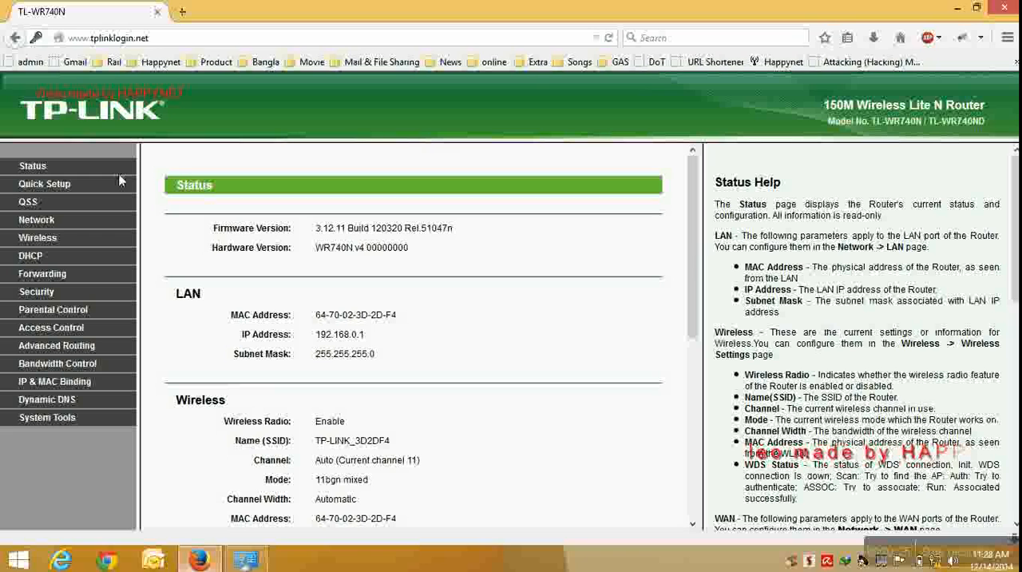
left_click(37, 223)
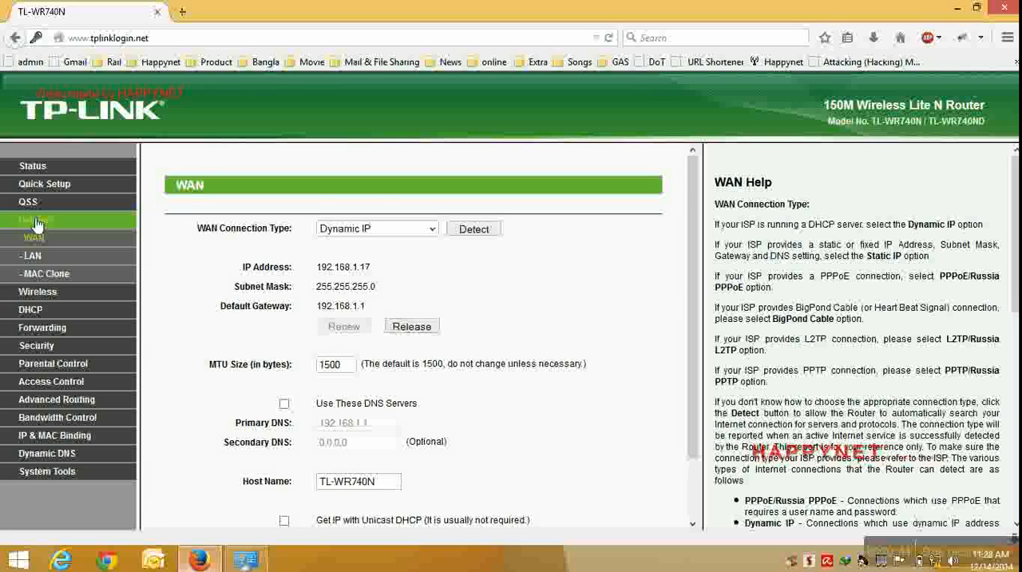
left_click(37, 223)
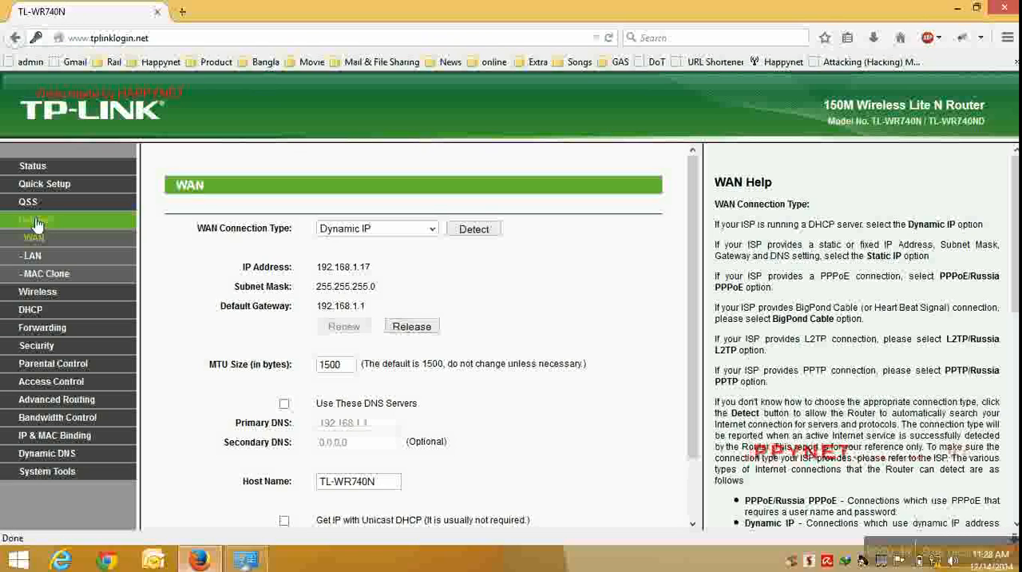
Switch the WAN connection type to Static IP and back to Dynamic IP.
left_click(431, 229)
left_click(386, 255)
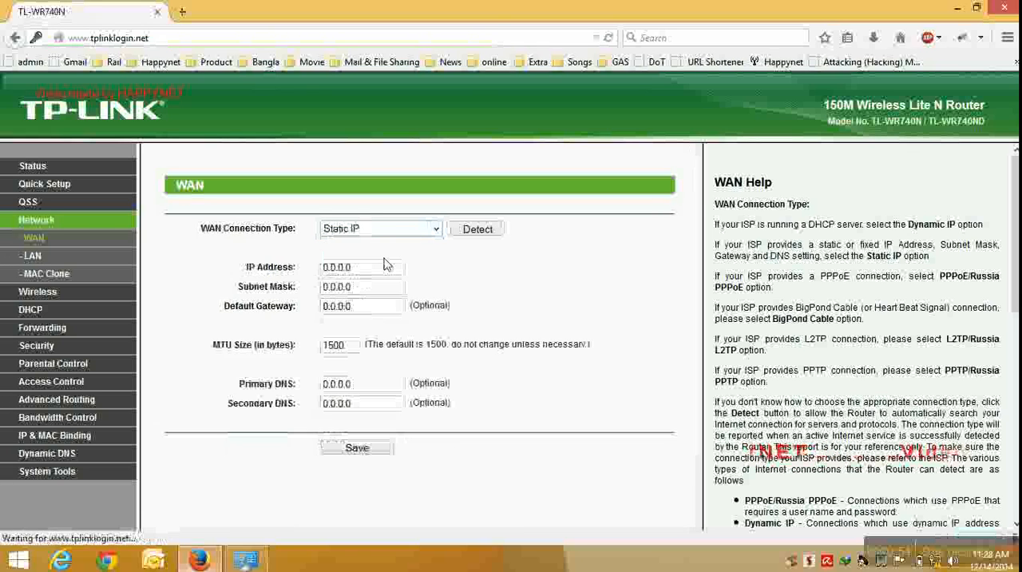
left_click(435, 231)
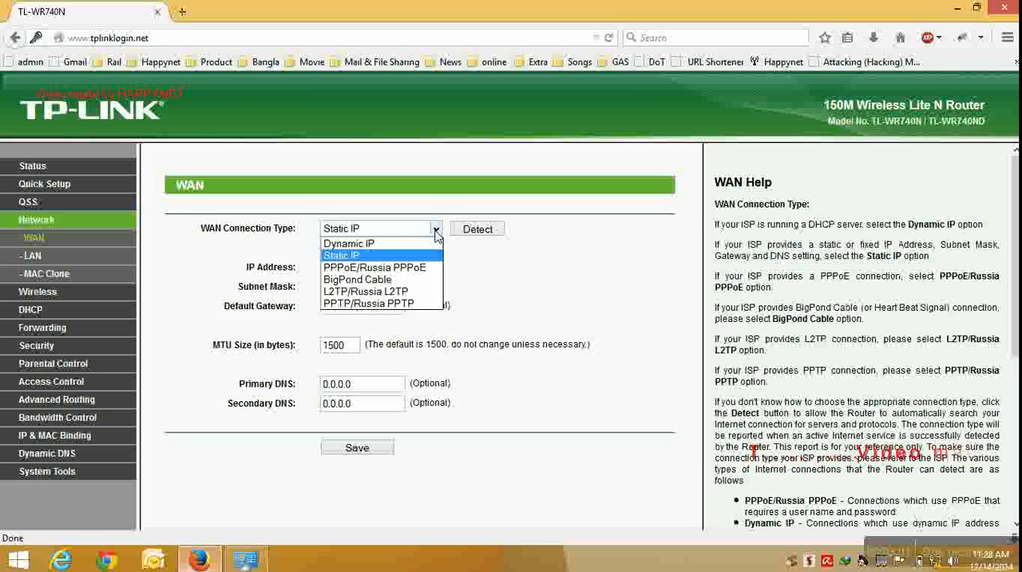
left_click(387, 244)
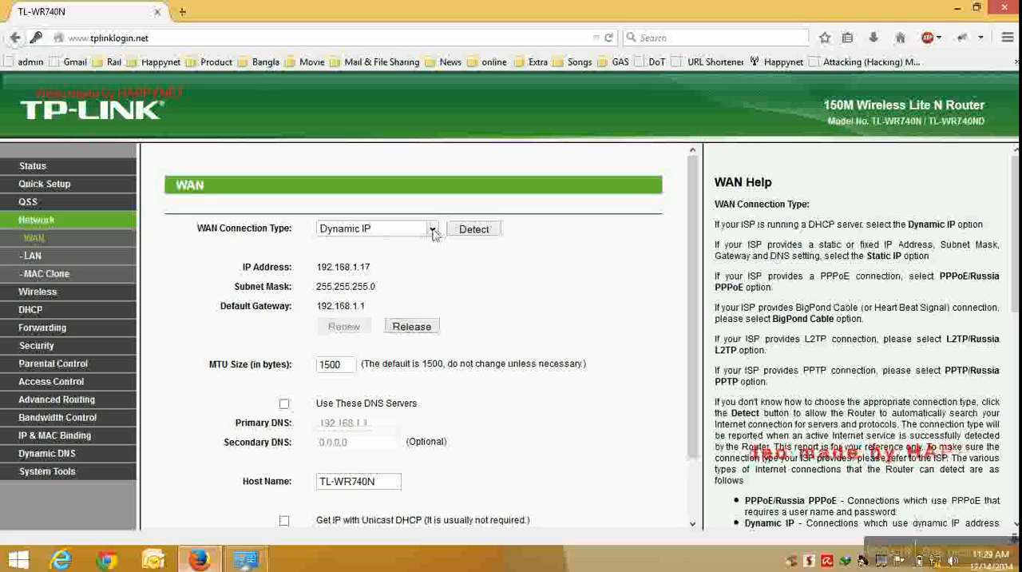
Set the WAN connection type to Static IP and enter 10.10.10.3 as the IP address.
left_click(432, 230)
left_click(381, 256)
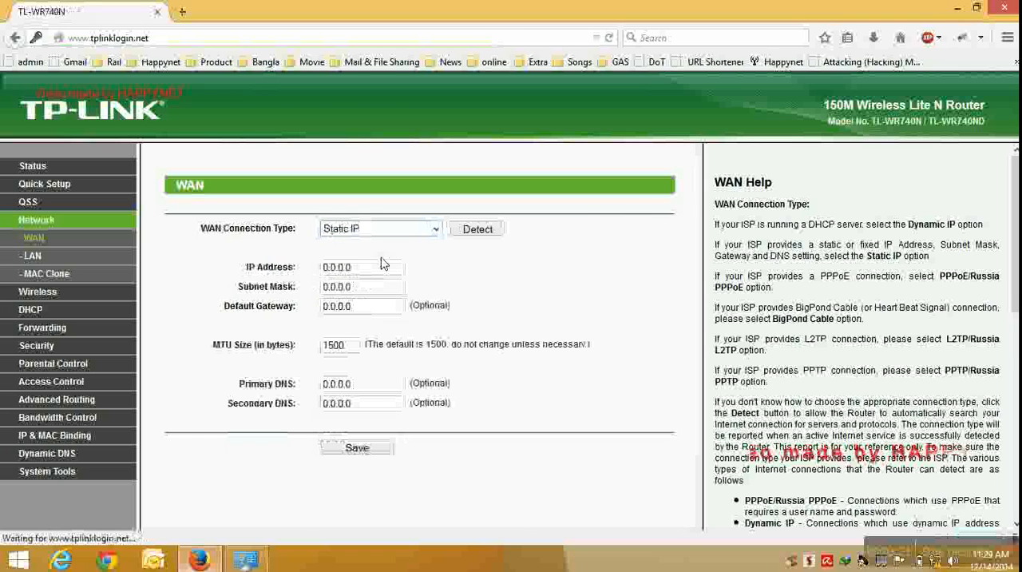
left_click(382, 266)
key("BackSpace")
key("BackSpace")
key("BackSpace")
key("BackSpace")
key("BackSpace")
key("BackSpace")
key("BackSpace")
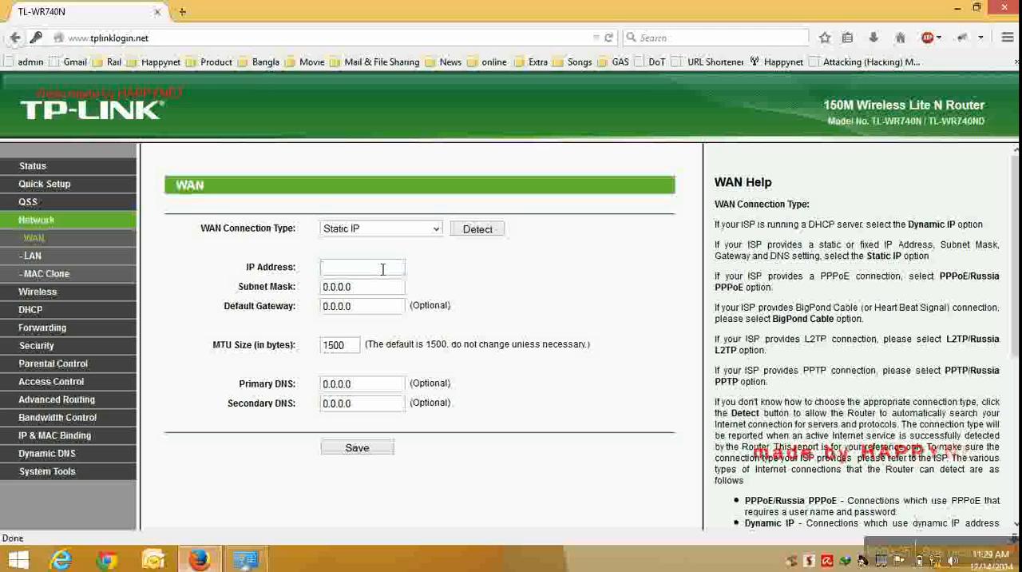
type("10.10.10")
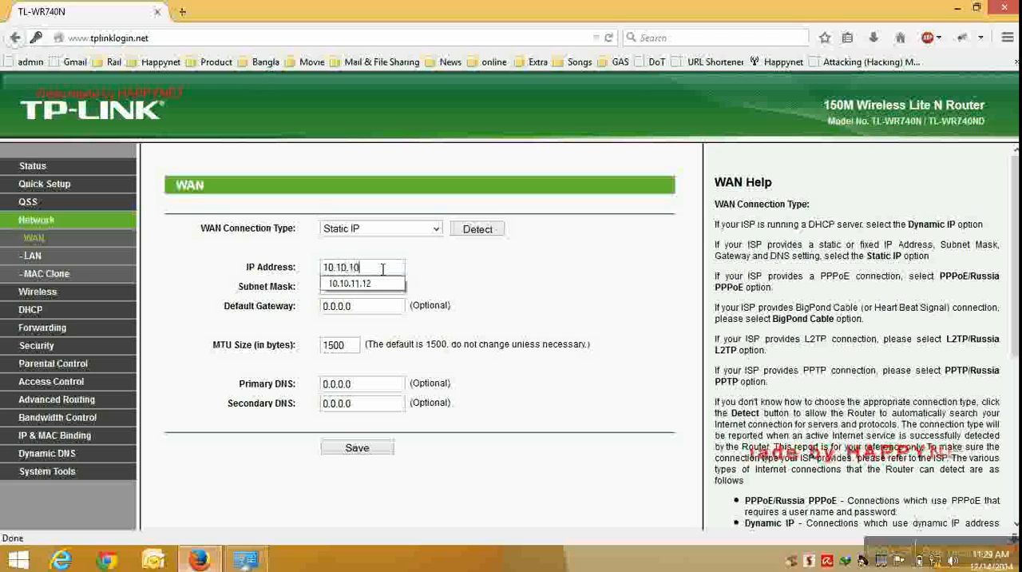
type(".3")
Set the WAN subnet mask to 255.255.255.0 and the default gateway to 10.10.10.1.
key("Tab")
type("55")
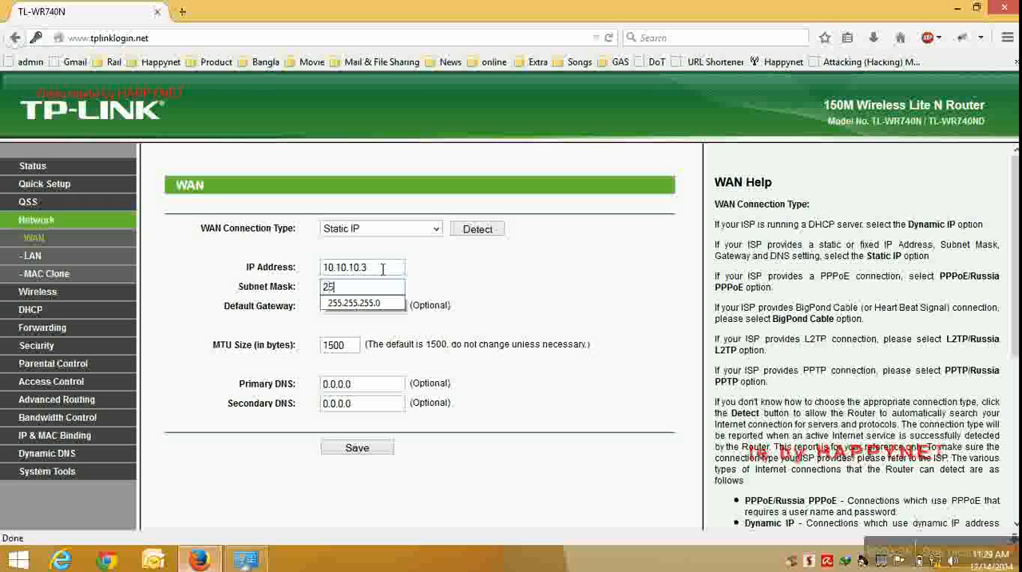
key("Down")
key("Tab")
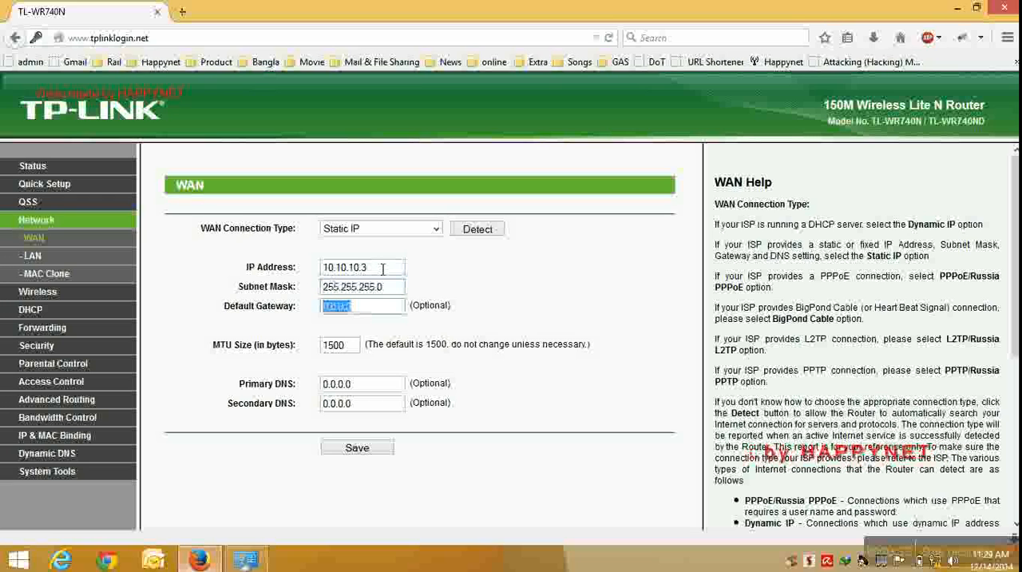
type("1")
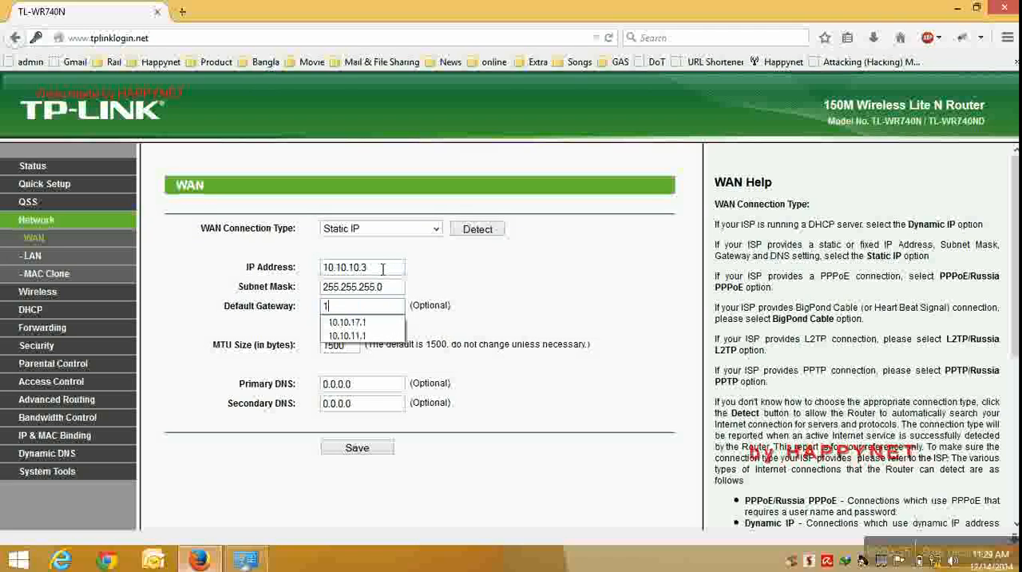
type("0.10.10.1")
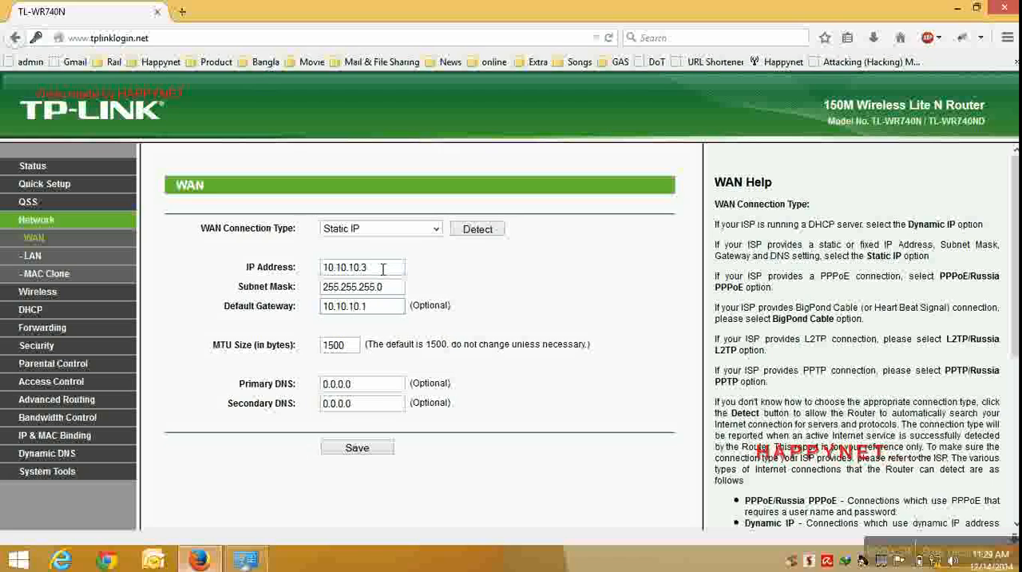
Set the WAN connection's primary DNS server to 10.10.10.1.
key("Tab")
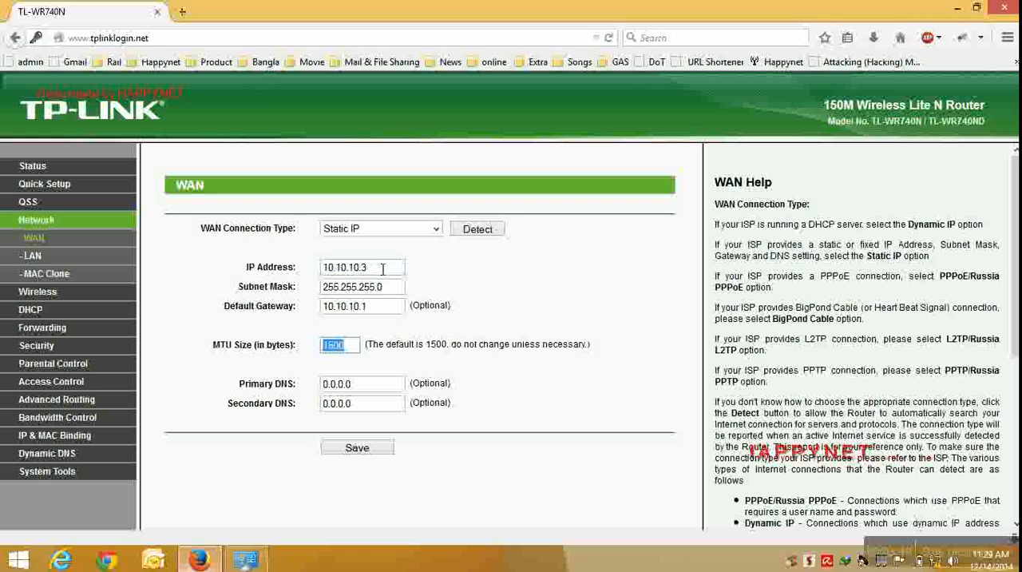
key("Tab")
type("10.")
key("Down")
key("Tab")
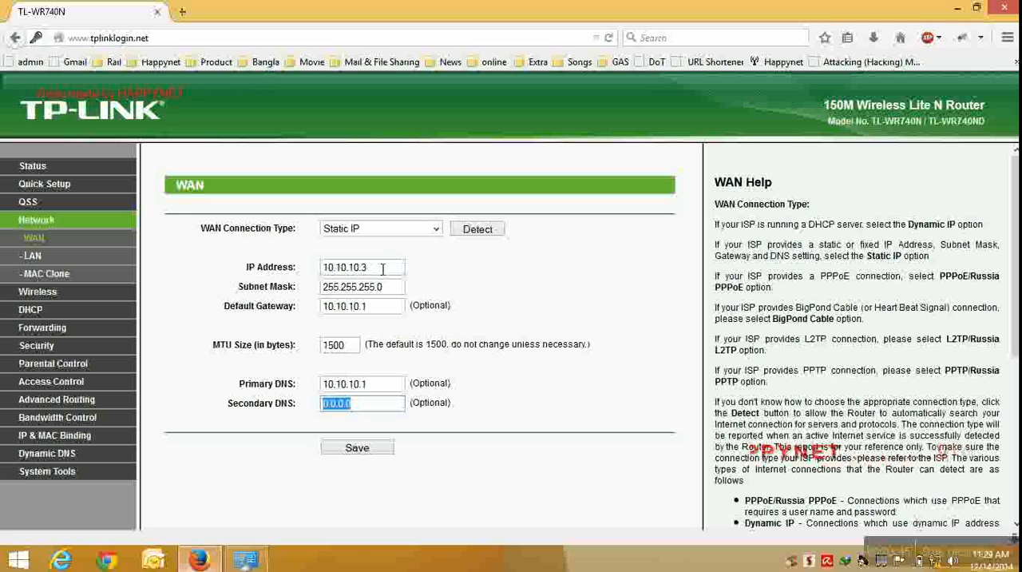
Set the WAN connection's secondary DNS server to 8.8.8.8 and save the WAN settings.
type("8")
key("Down")
key("Tab")
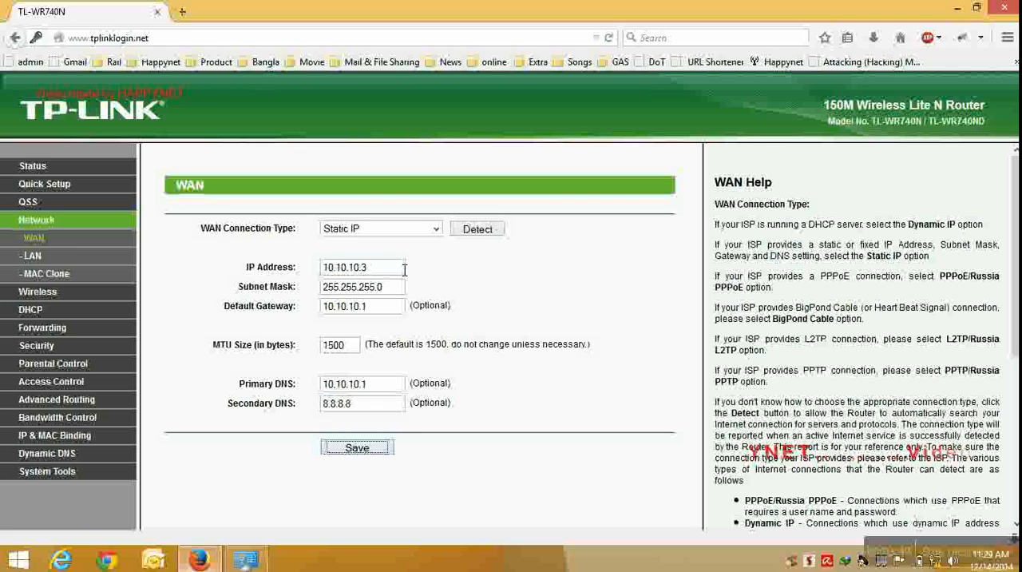
left_click(381, 272)
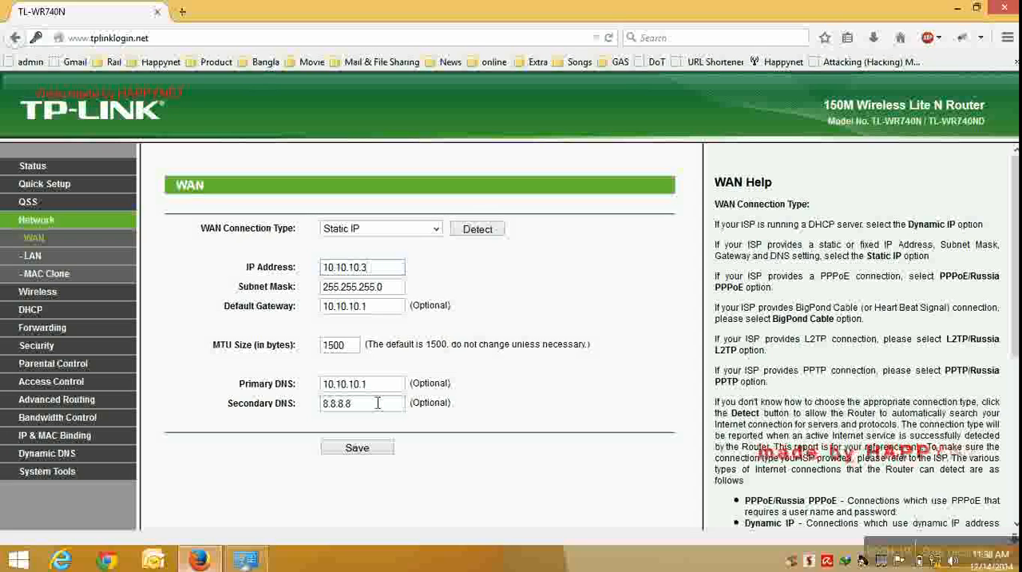
left_click(359, 452)
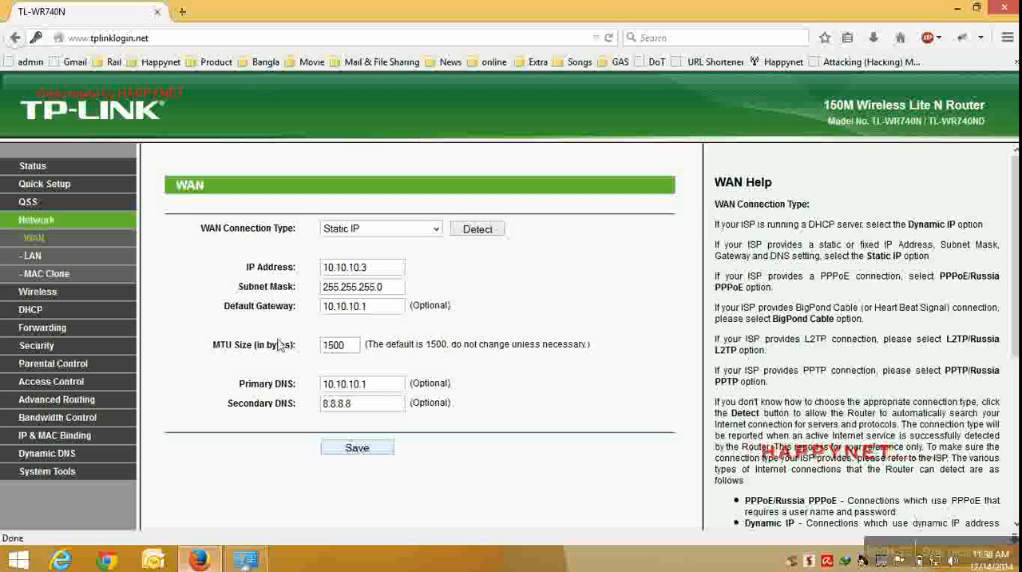
Run Quick Setup with Static IP as the WAN connection type and accept the existing IP parameters.
left_click(60, 190)
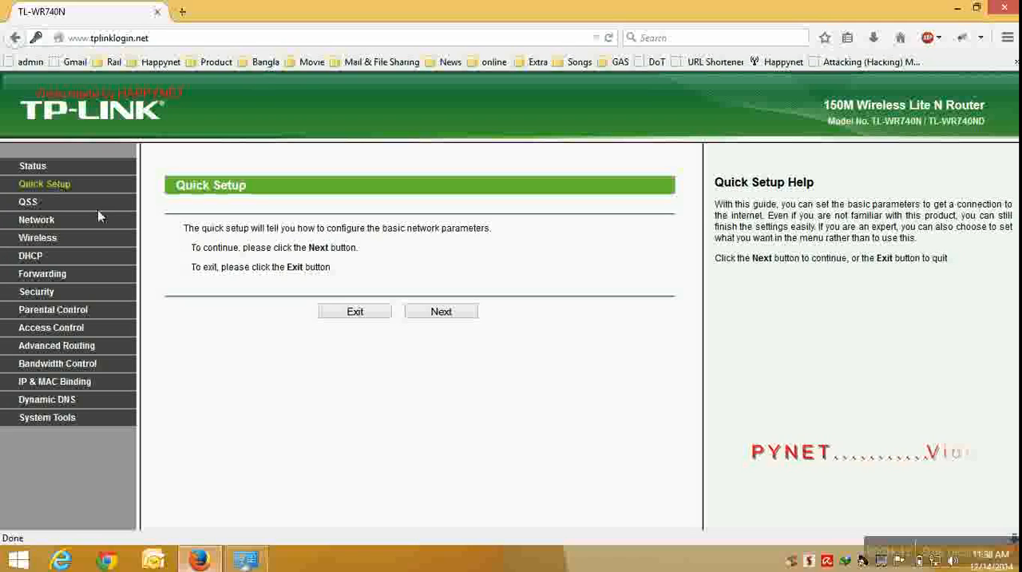
left_click(441, 312)
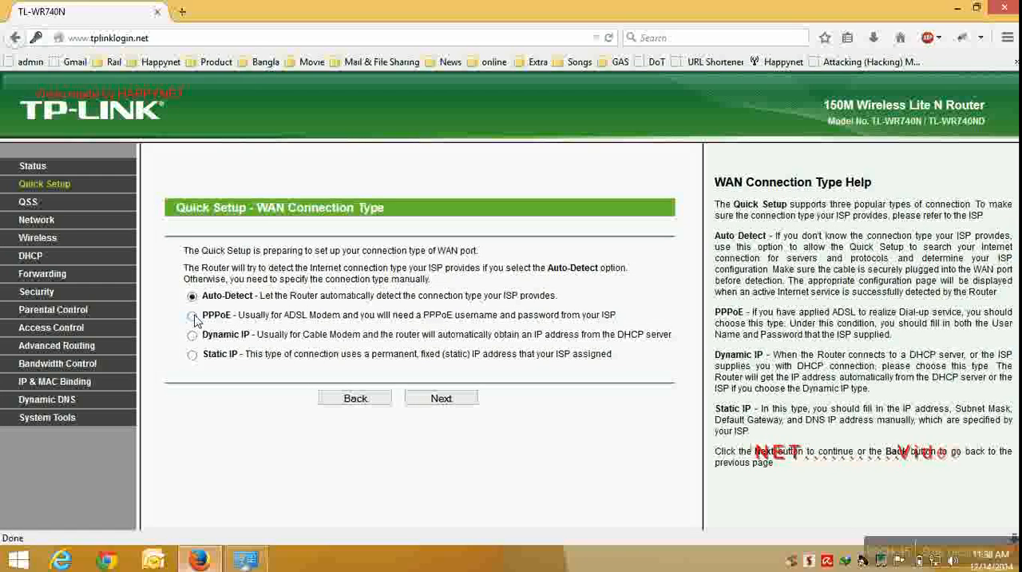
left_click(191, 356)
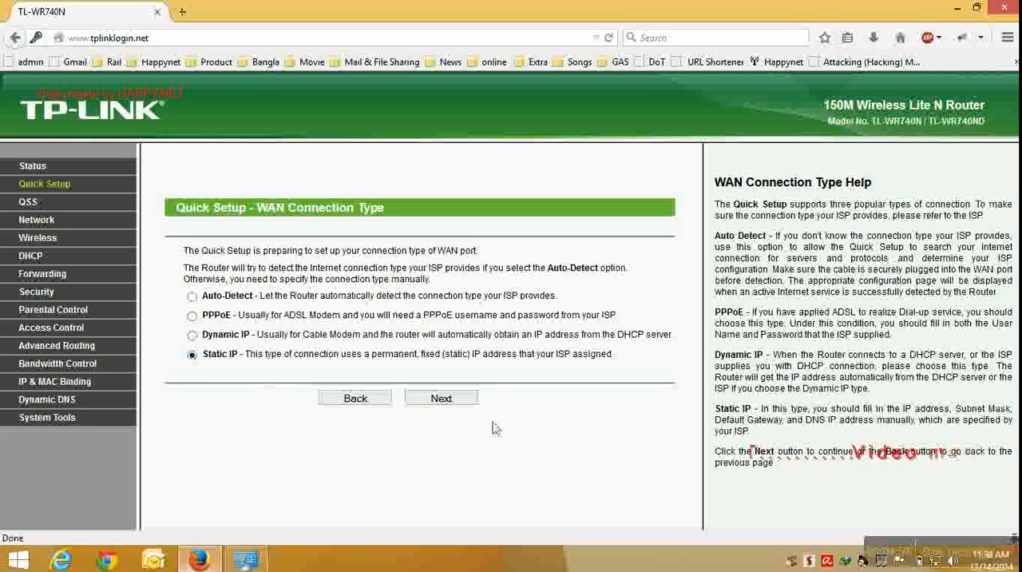
left_click(442, 399)
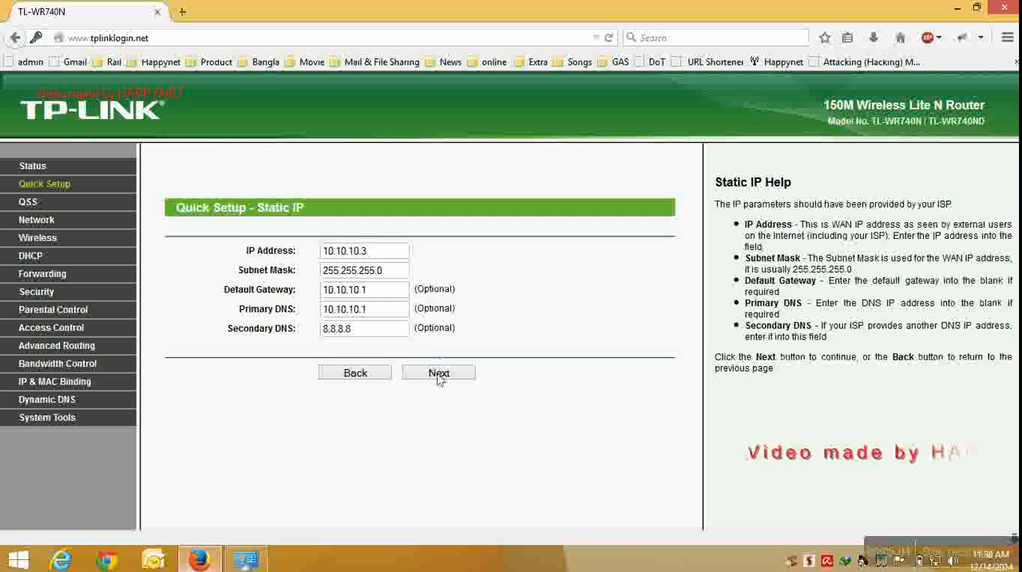
left_click(438, 373)
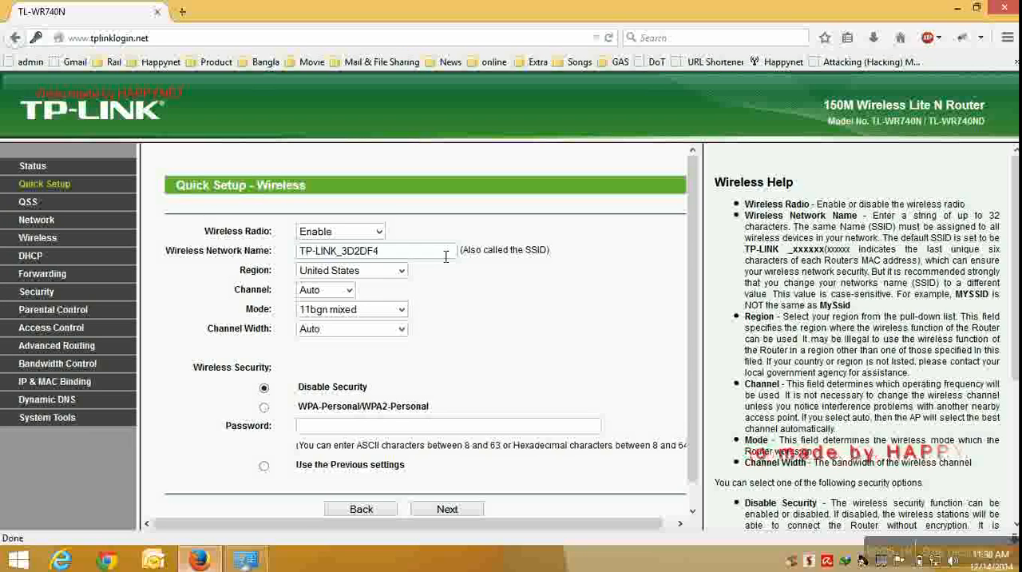
Set the wireless network name to HAPPYNET_OFFICE.
left_click(405, 256)
left_click_drag(405, 257, 275, 249)
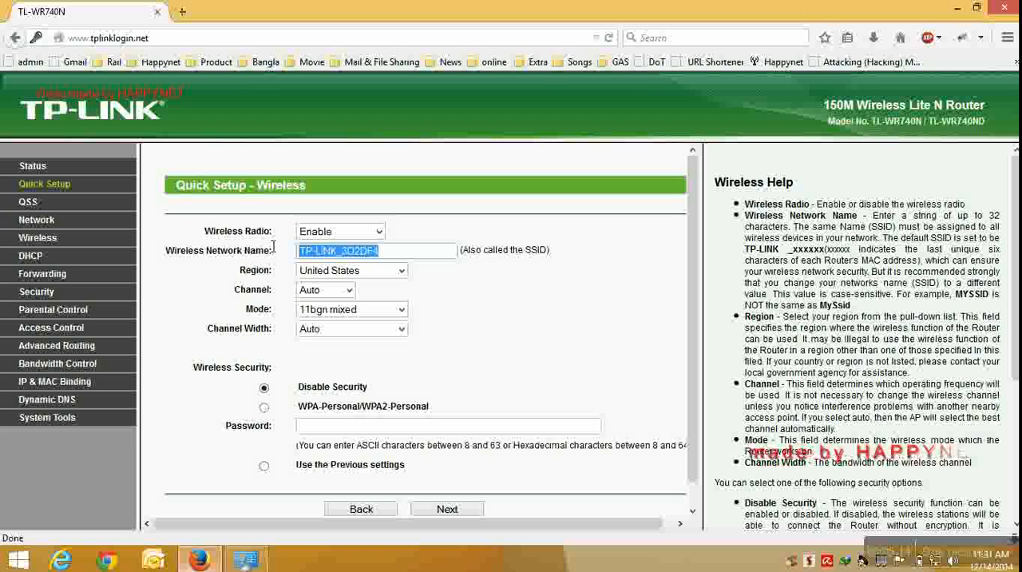
type("HA")
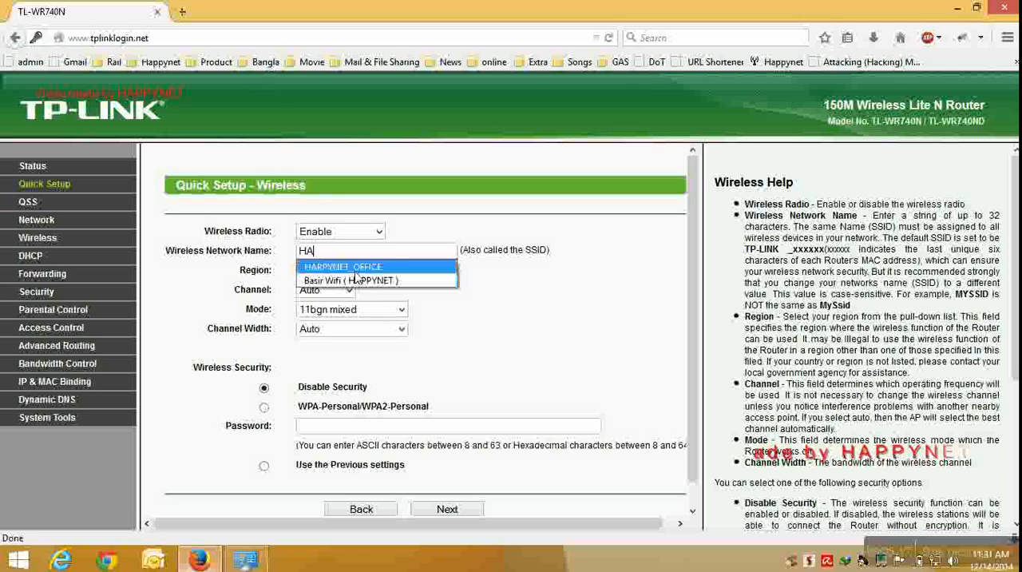
left_click(355, 272)
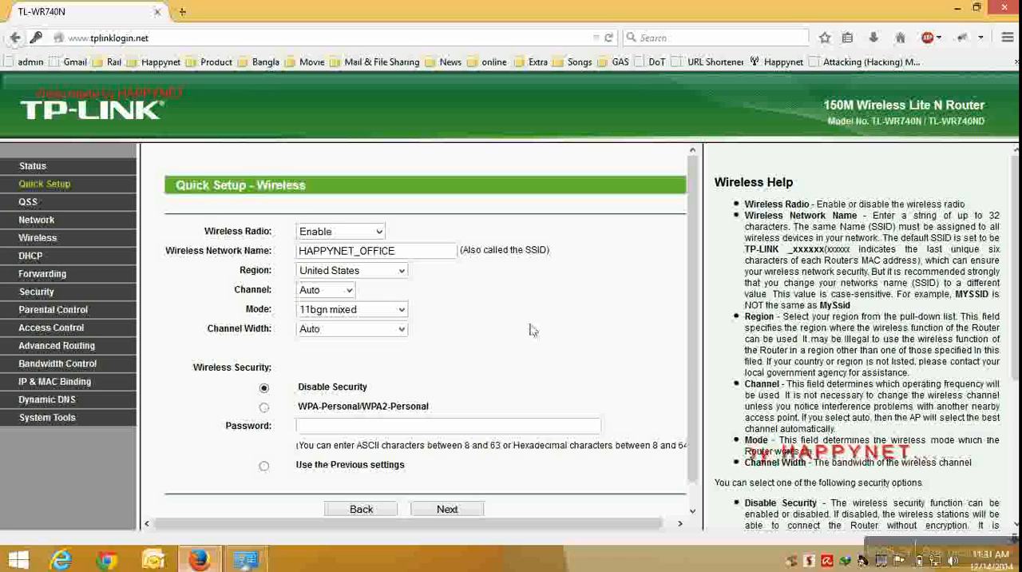
Secure the wireless network with WPA-Personal/WPA2-Personal, enter the wireless password, and continue to the end of Quick Setup.
left_click(264, 407)
left_click_drag(298, 408, 436, 414)
left_click(386, 429)
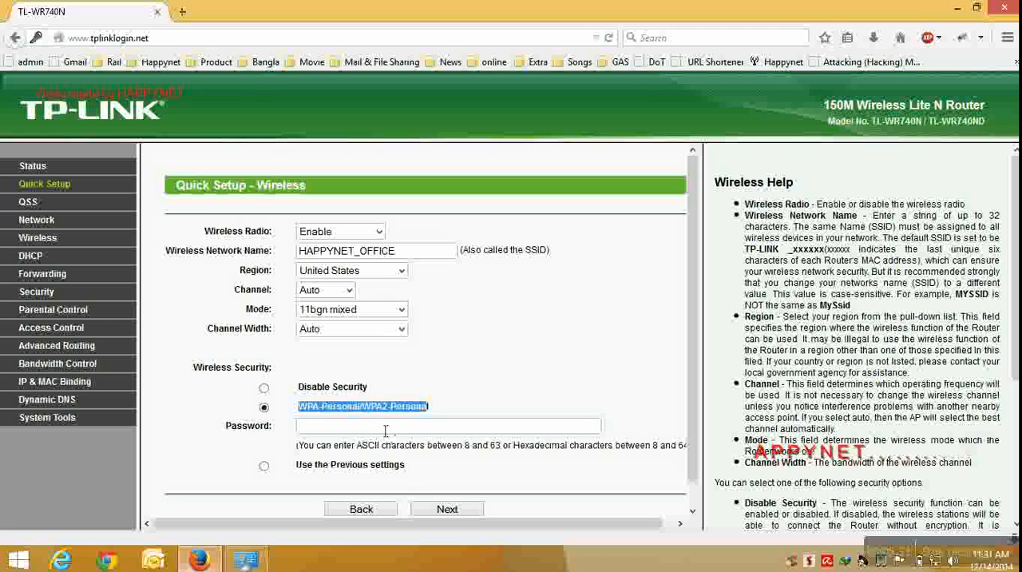
type("H")
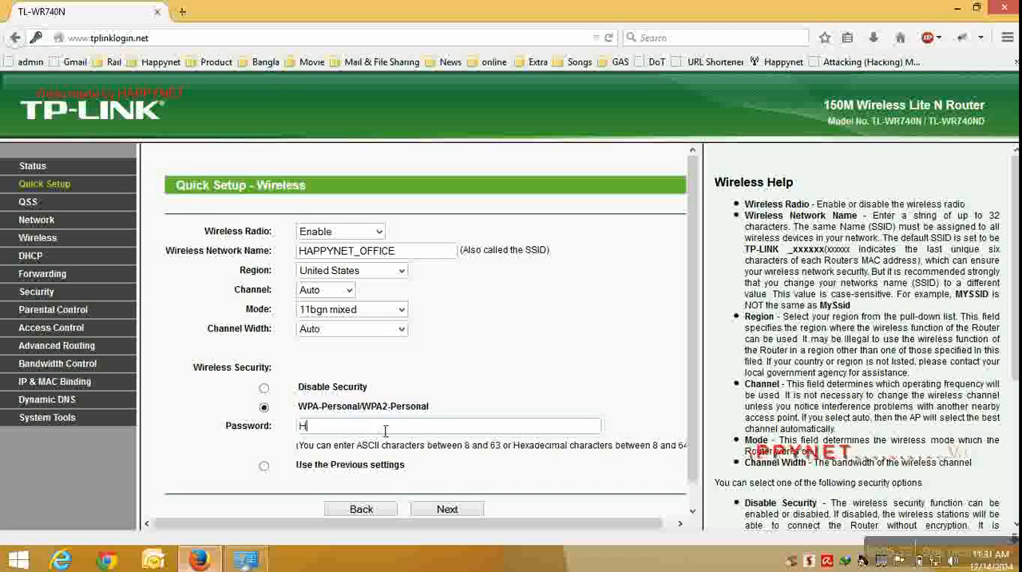
key("BackSpace")
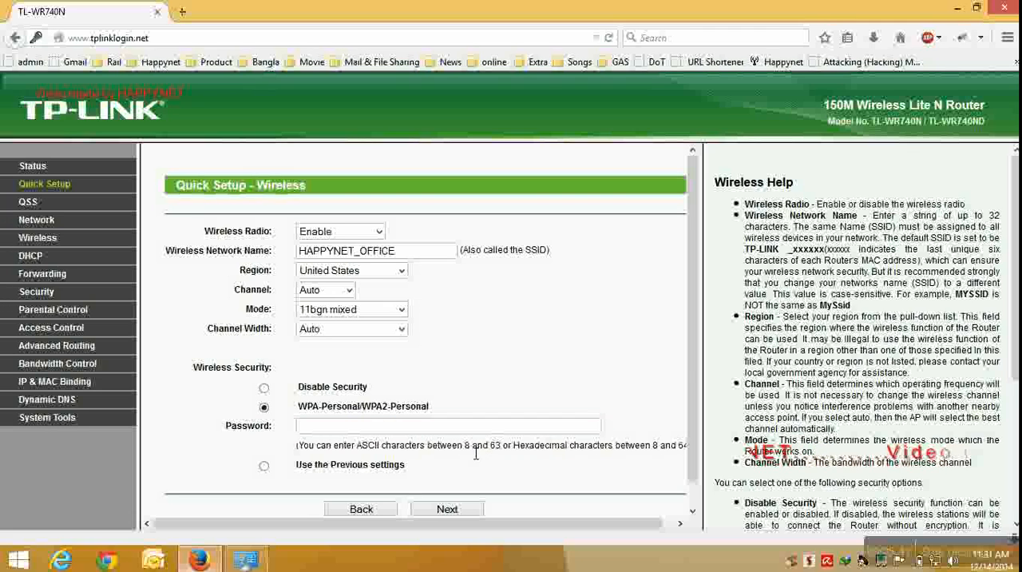
left_click_drag(466, 447, 505, 454)
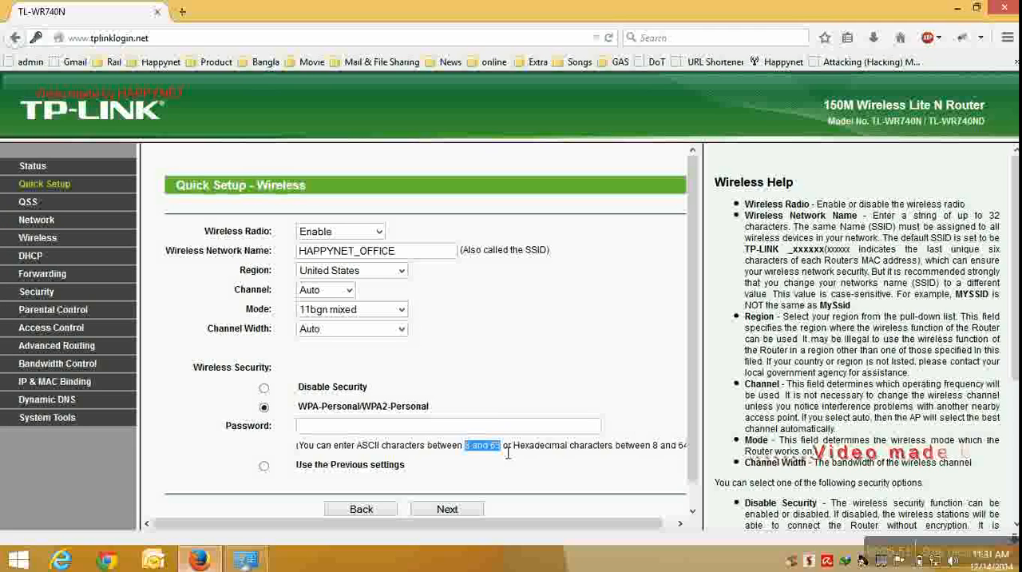
left_click(384, 433)
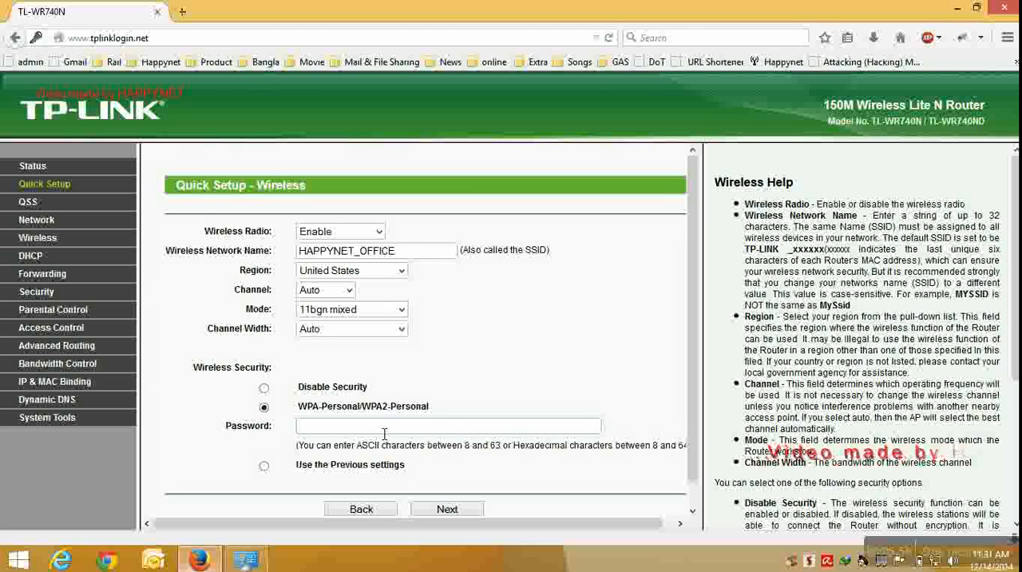
type("abcd")
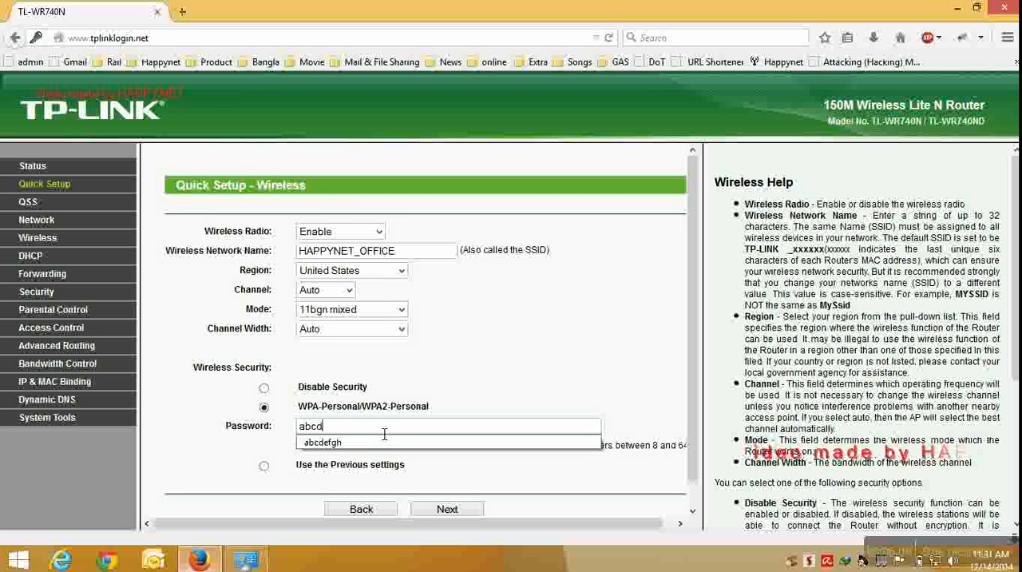
type("ef")
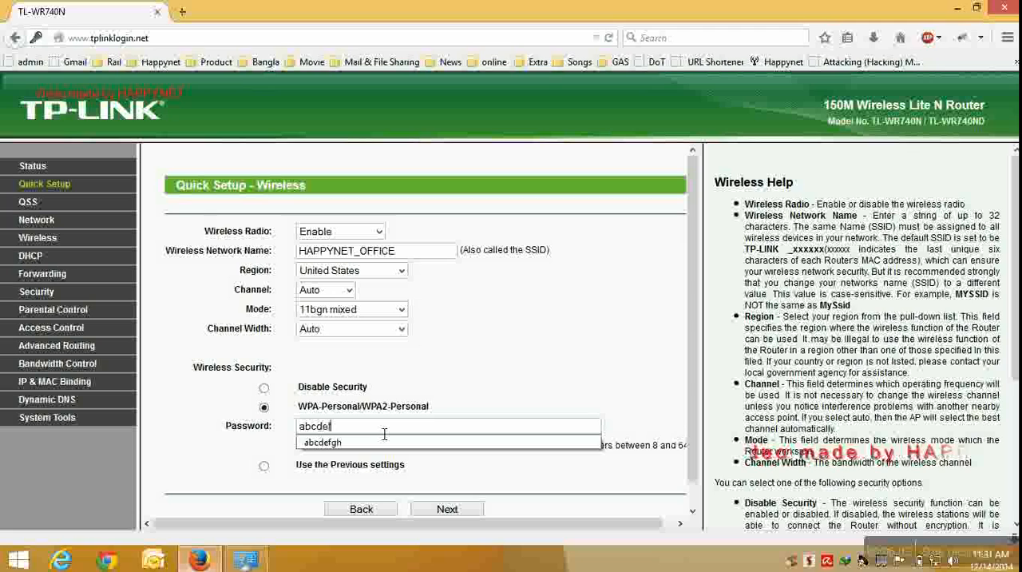
type("gh")
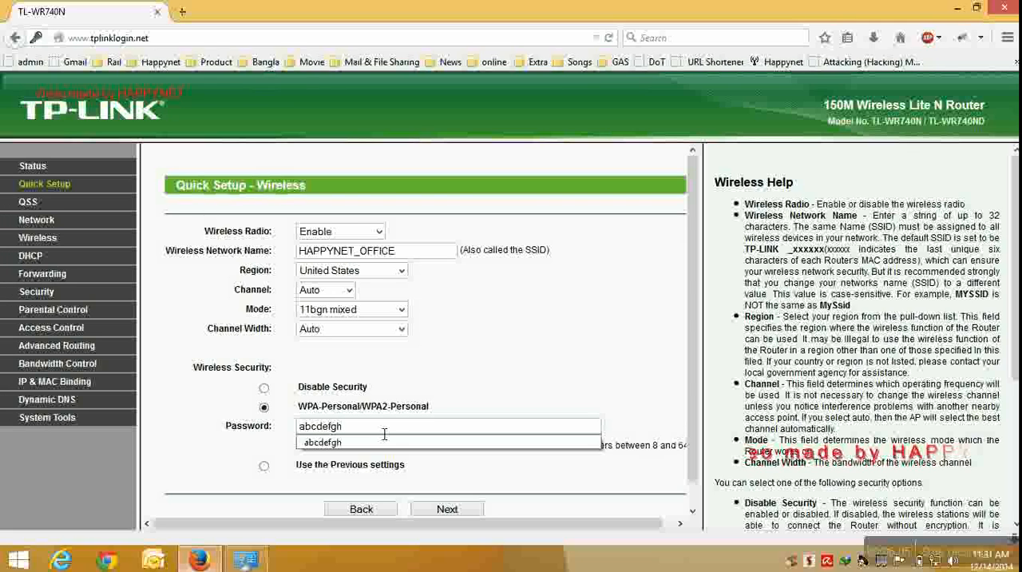
left_click(376, 445)
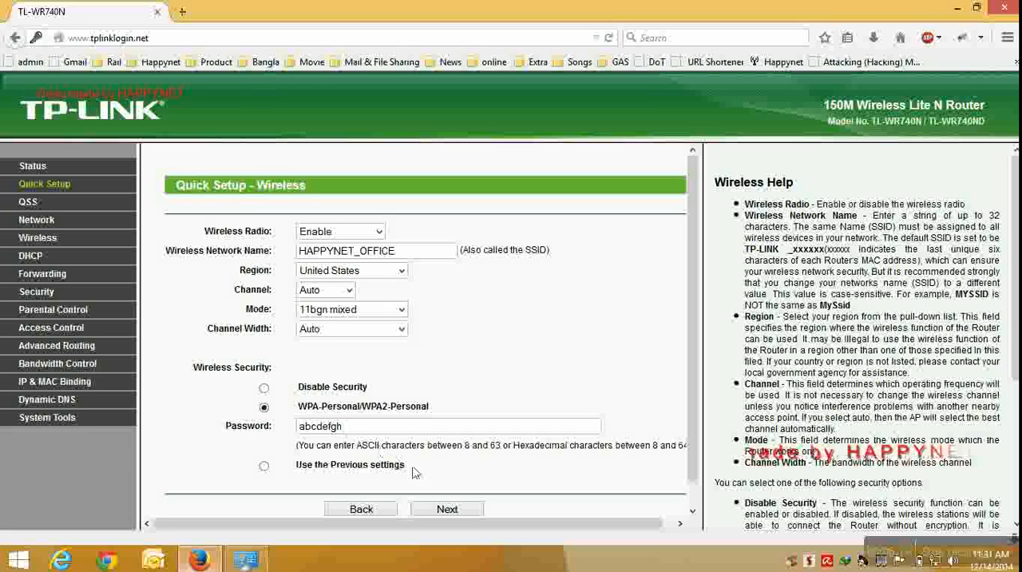
left_click(448, 511)
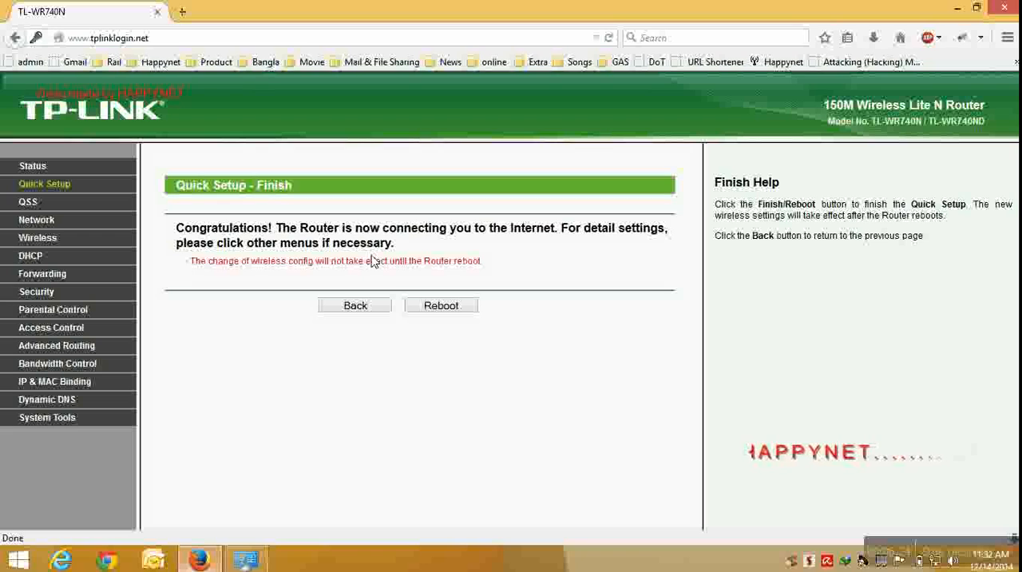
Reboot the router to apply the wireless configuration and retry loading its page at 192.168.0.1.
left_click(442, 306)
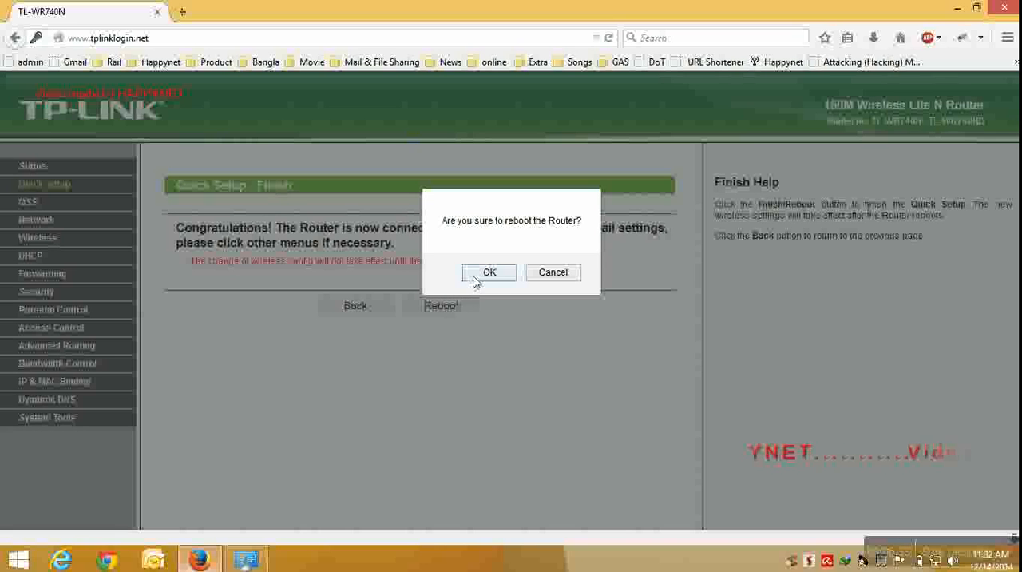
left_click(476, 277)
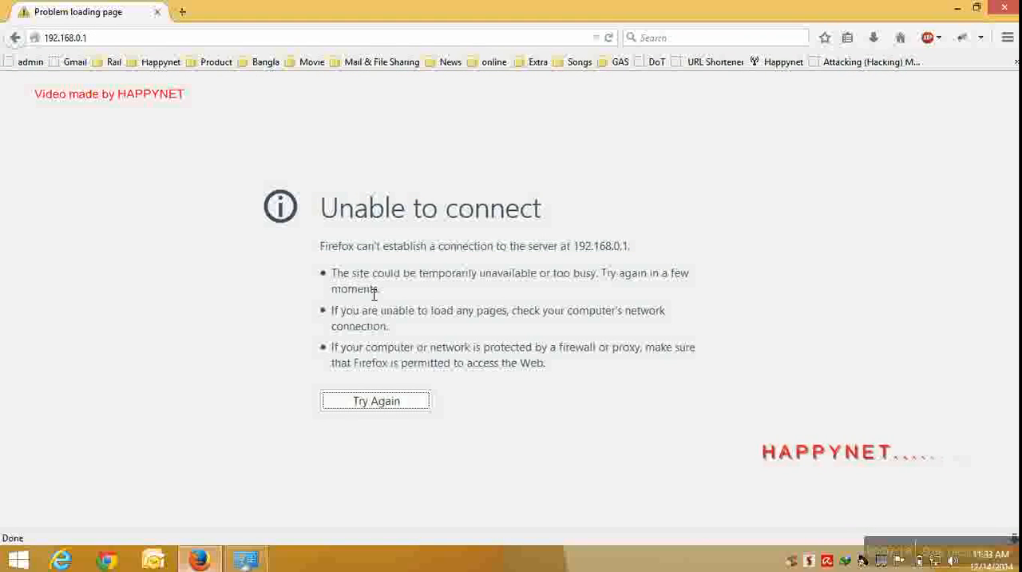
left_click(377, 401)
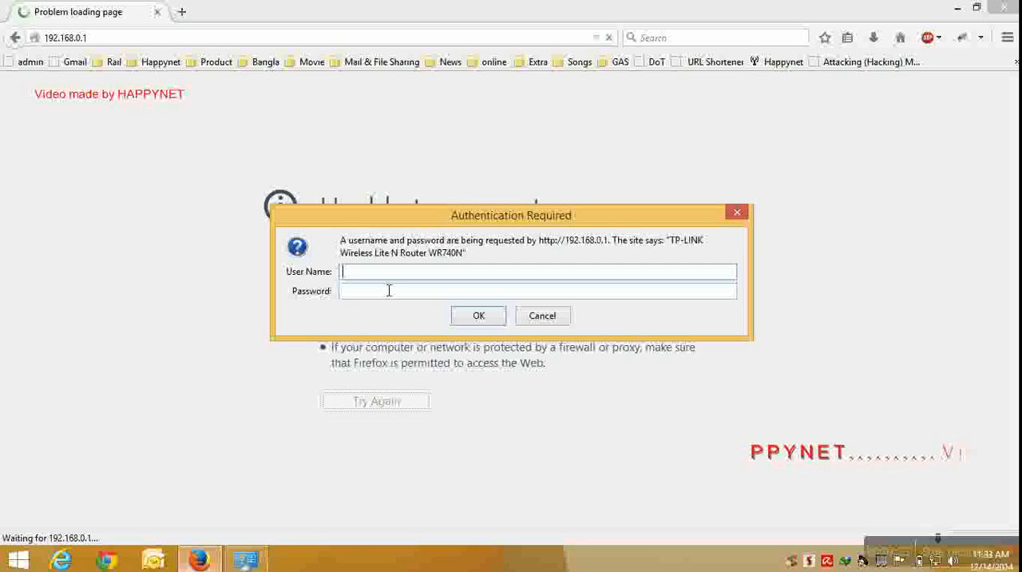
Log in to the router with the administrator user name and password, and dismiss the offer to remember the password.
type("admin")
key("Tab")
type("admin")
key("Return")
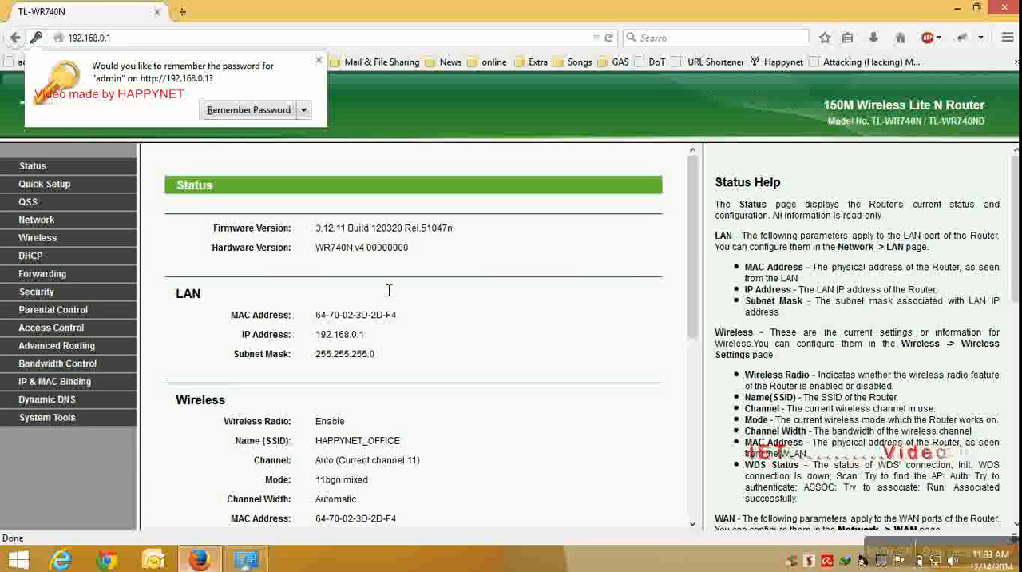
left_click(319, 60)
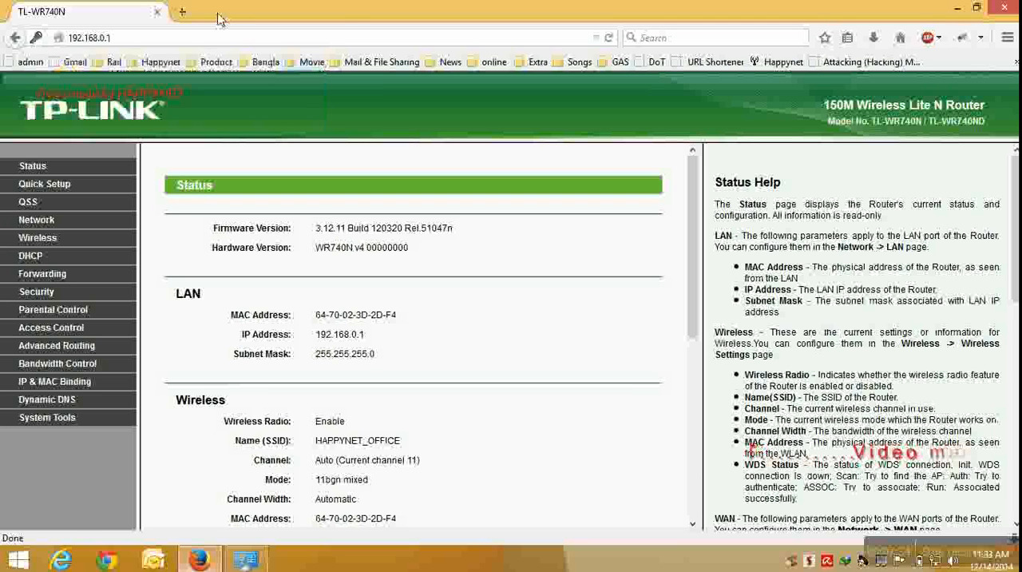
Test the connection by opening the Happynet website and the 10.10.10.1 login page in new browser tabs, then close the login page.
left_click(182, 11)
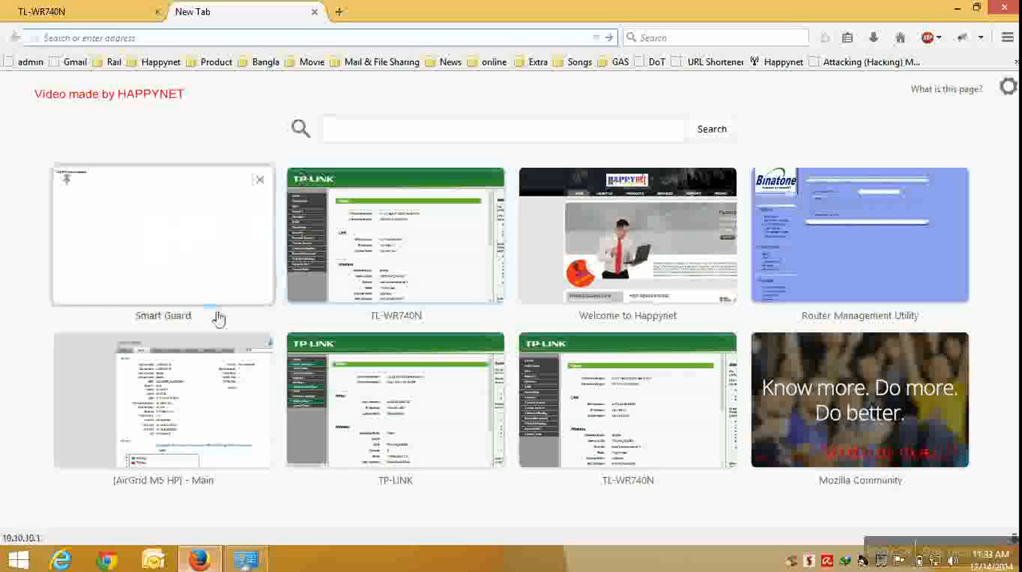
left_click(701, 260)
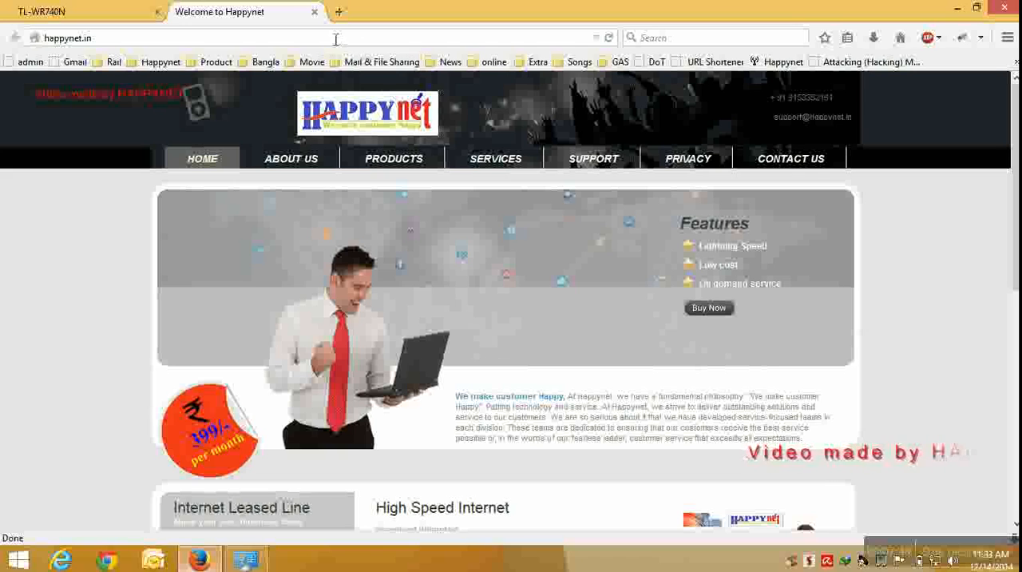
left_click(339, 14)
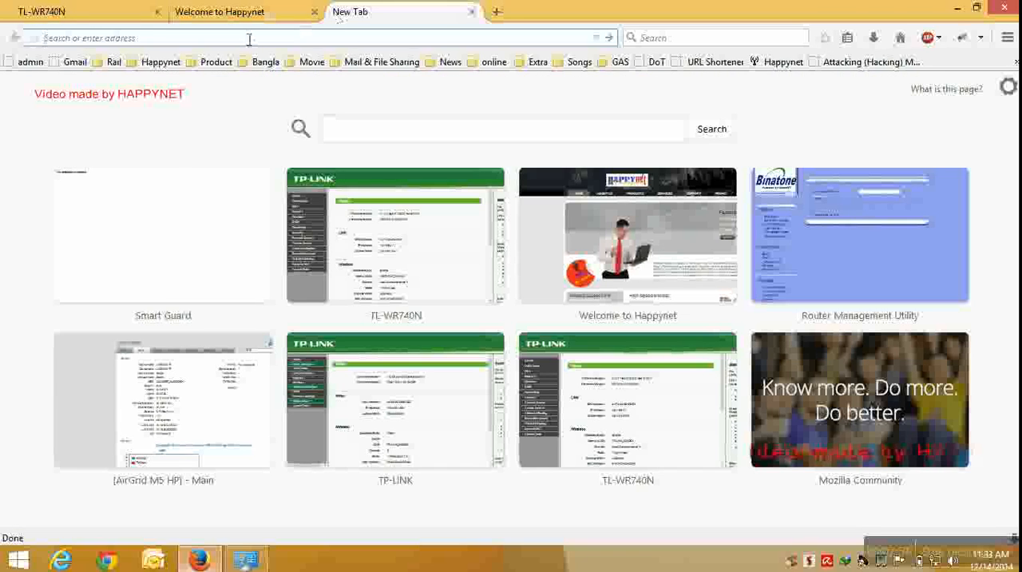
type("10")
key("Return")
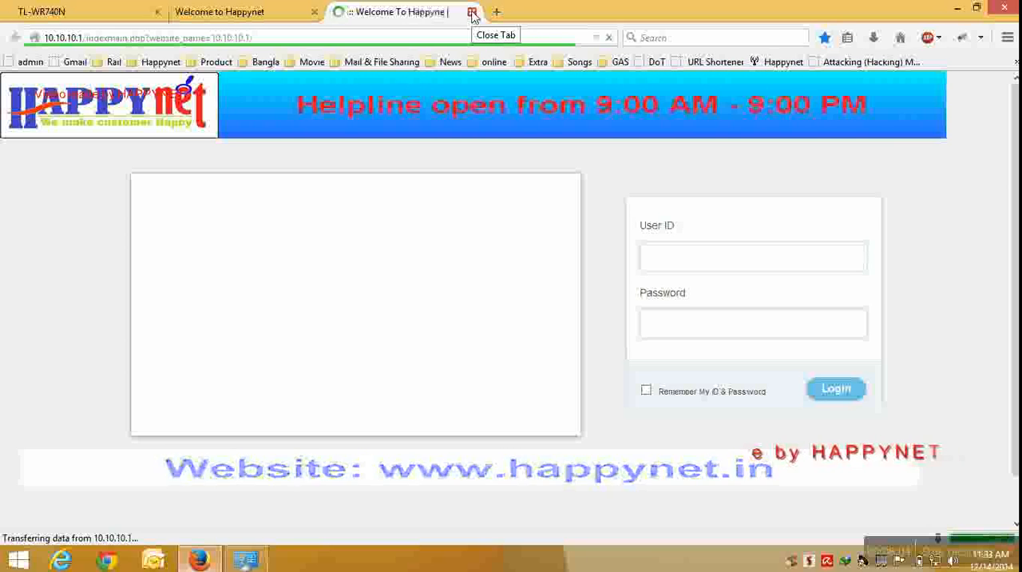
left_click(472, 14)
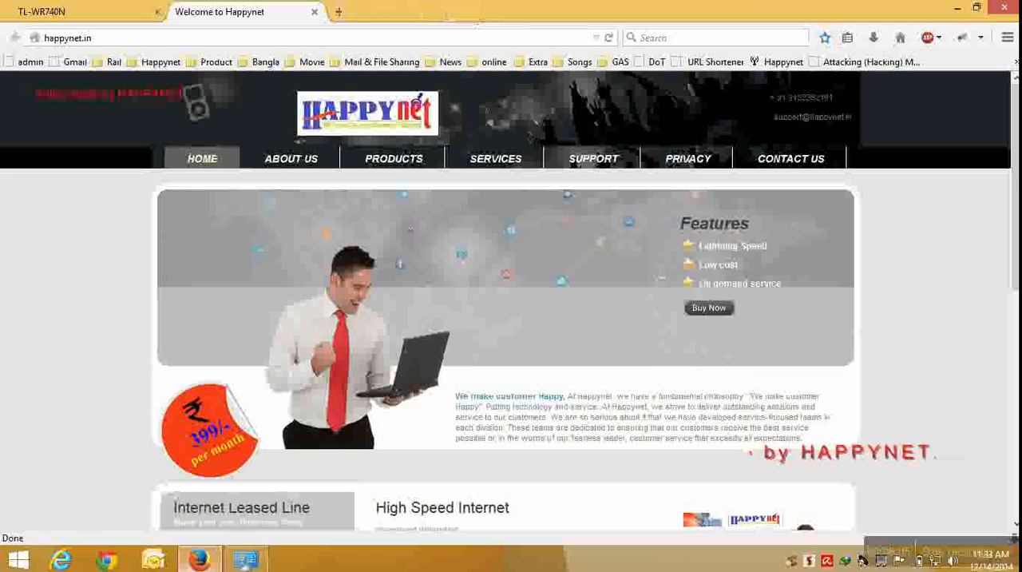
Return to the router's administration page and open the System Tools page for changing the login password.
left_click(55, 12)
left_click(60, 417)
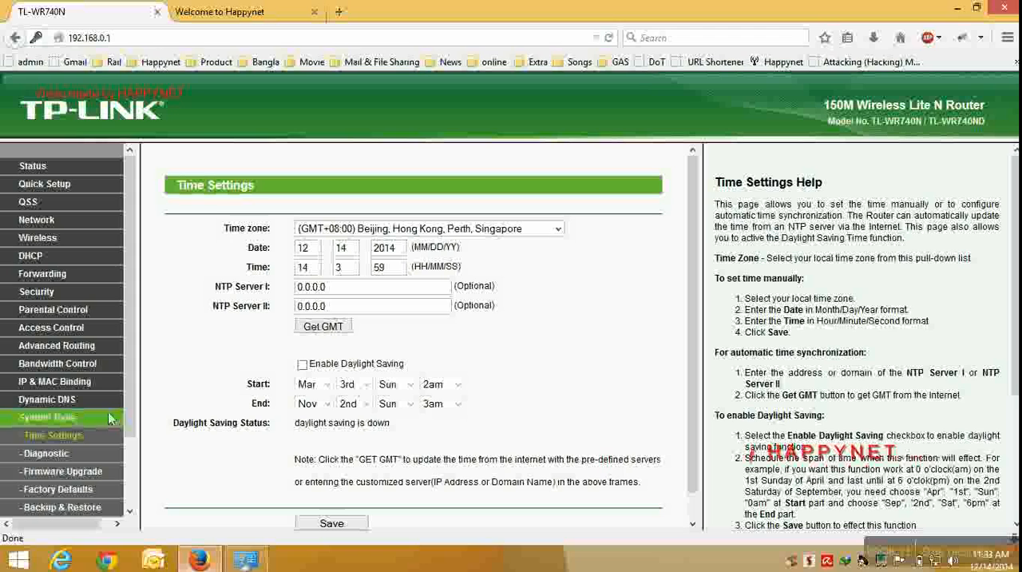
left_click_drag(132, 410, 132, 477)
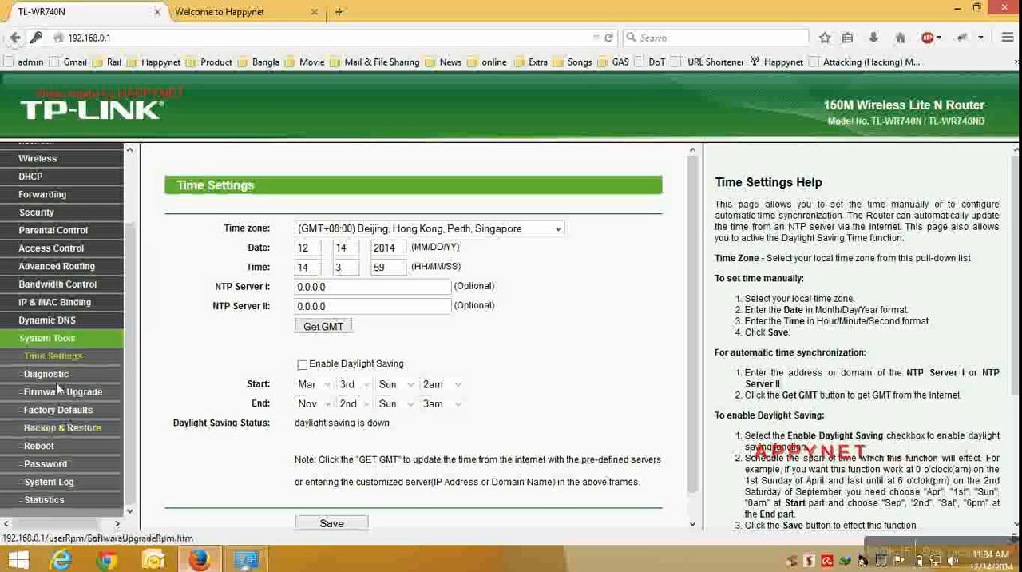
left_click(46, 467)
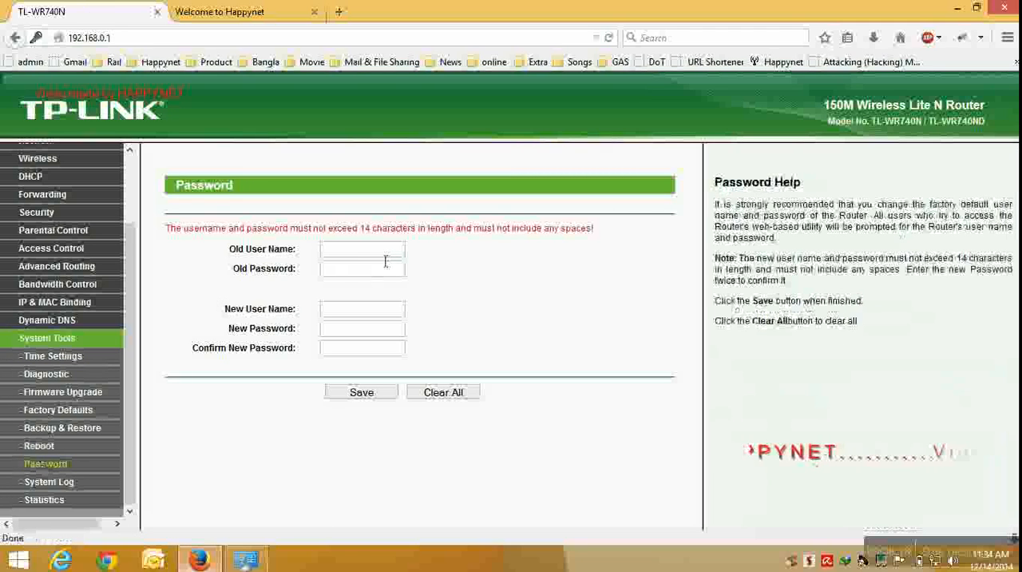
Enter the old user name admin and the old administrator password in the password change form.
type("ad")
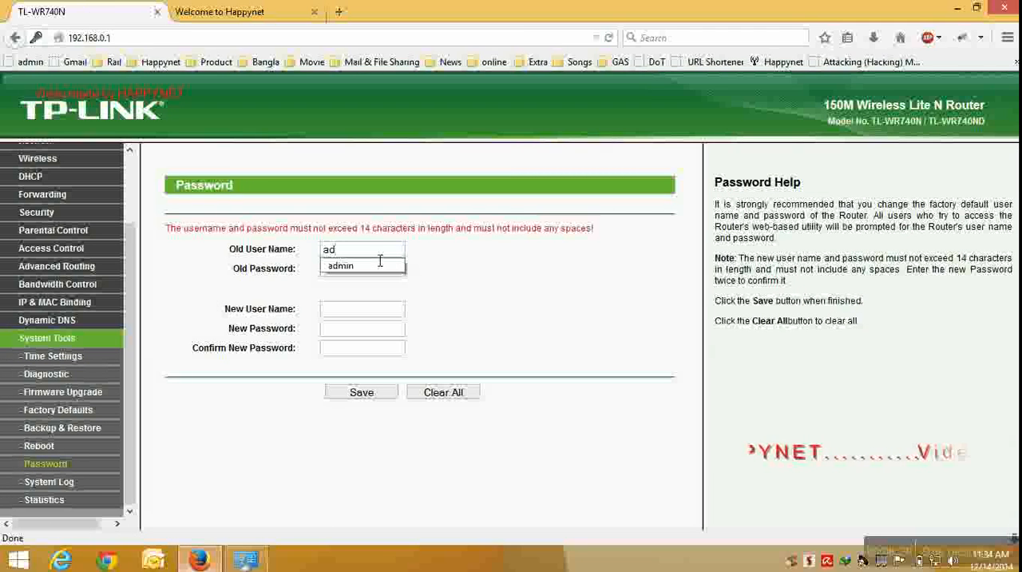
key("Down")
key("Return")
key("Tab")
type("ad")
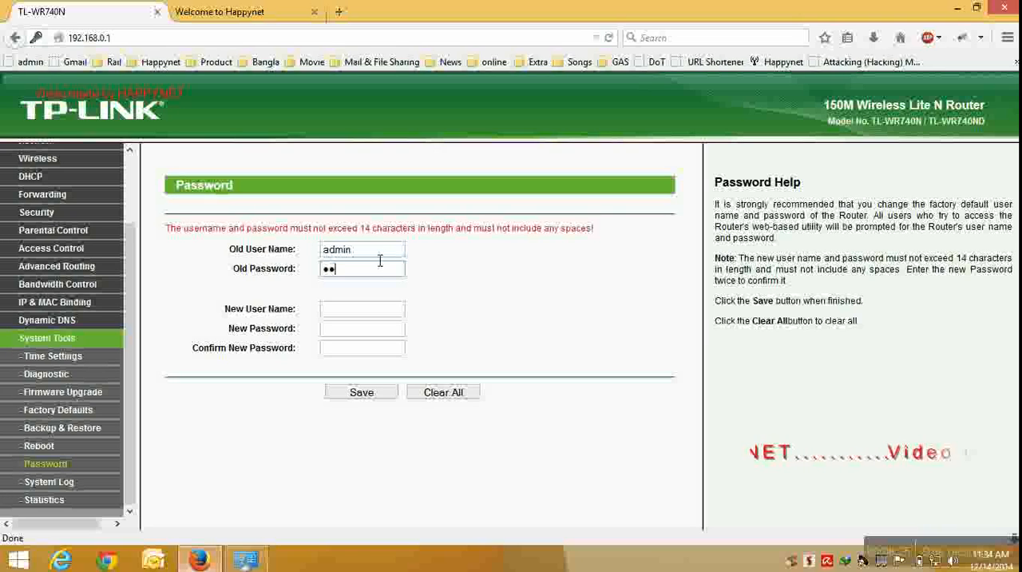
Set the new user name to admin, enter and confirm the new administrator password, and save the credentials.
key("Tab")
type("ad")
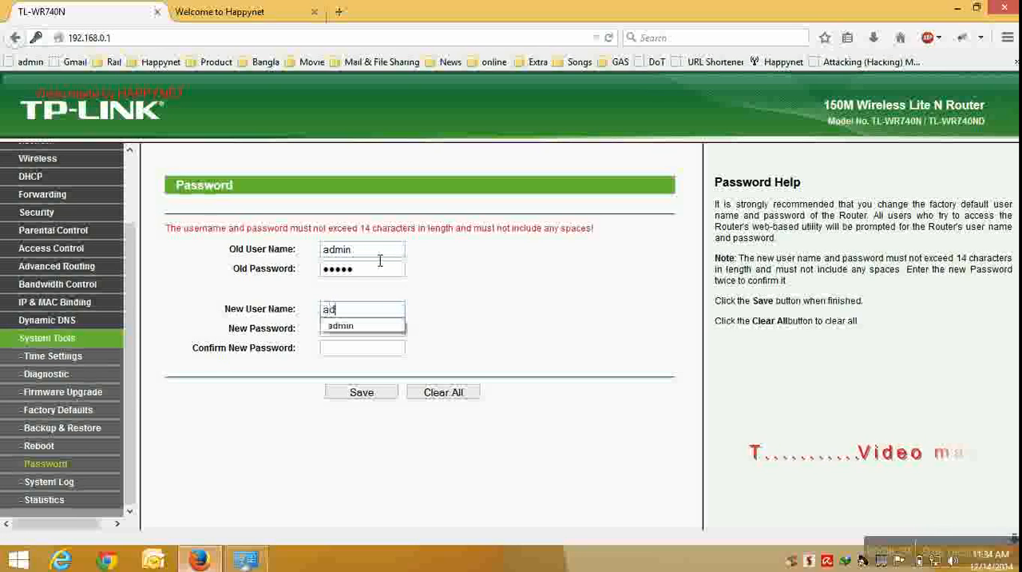
type("min")
key("Tab")
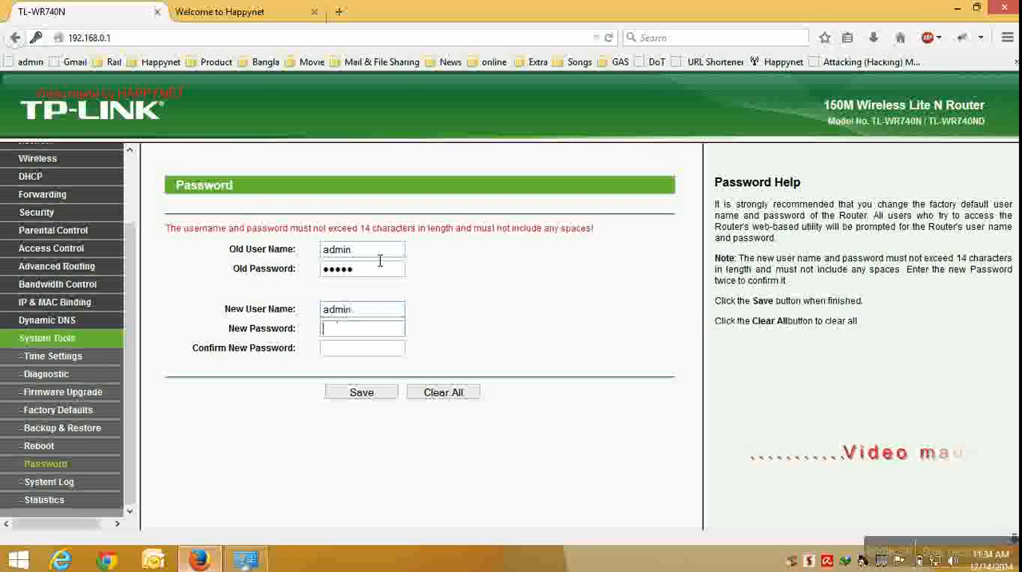
type("•••")
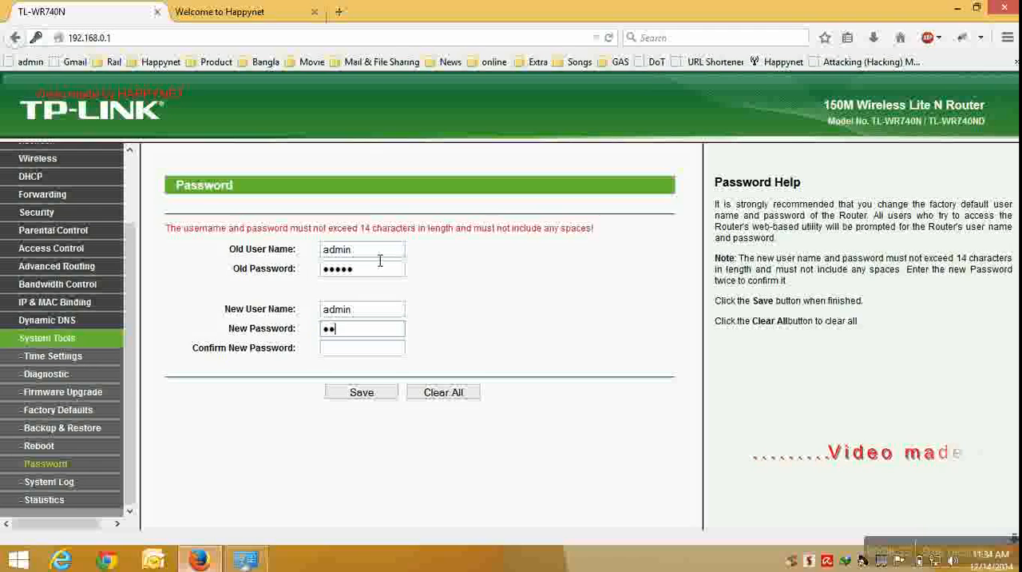
type("••")
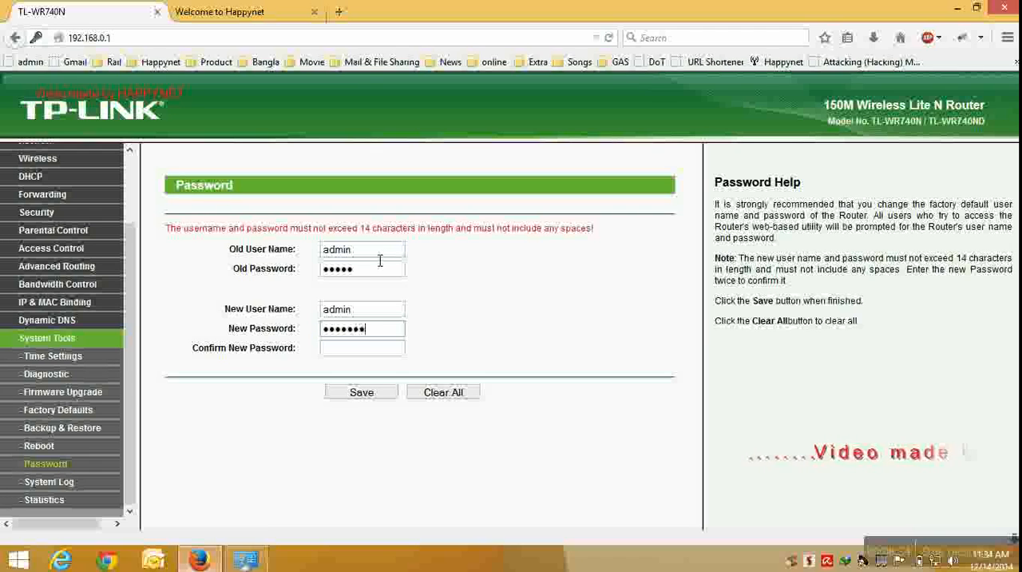
key("Tab")
type("•••••")
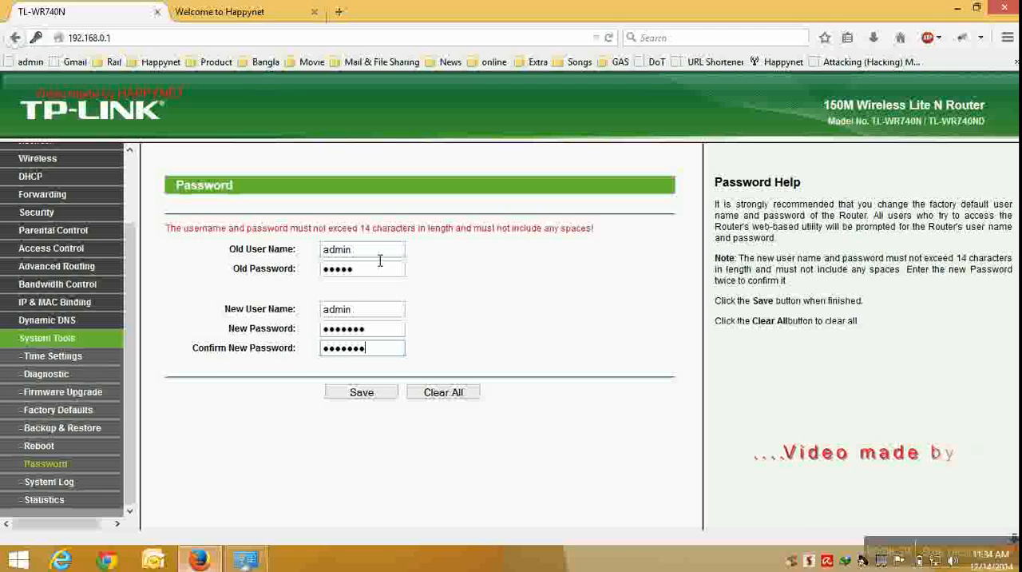
left_click(357, 394)
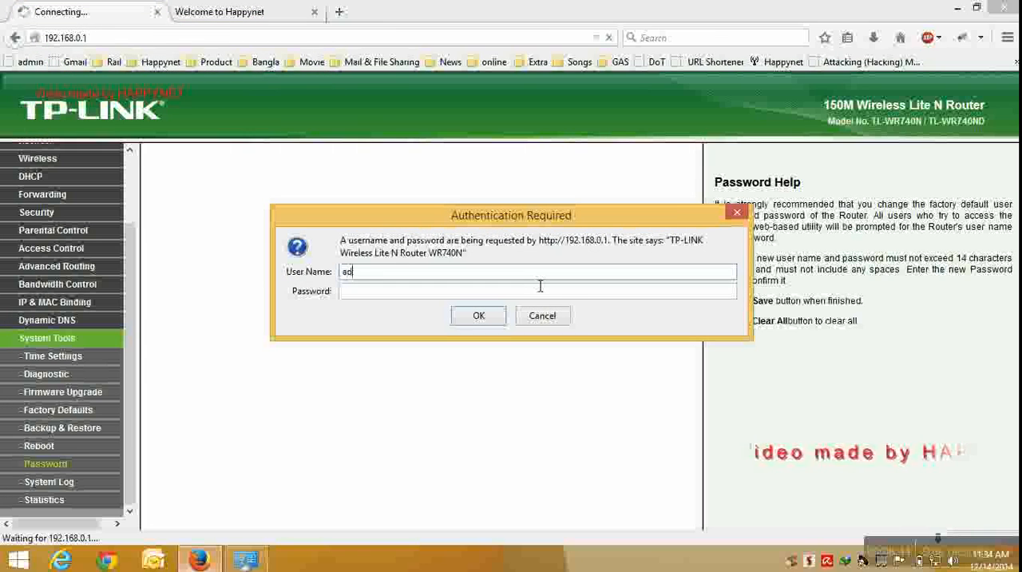
Try to log in to the router again with the user name admin and the administrator password.
key("Tab")
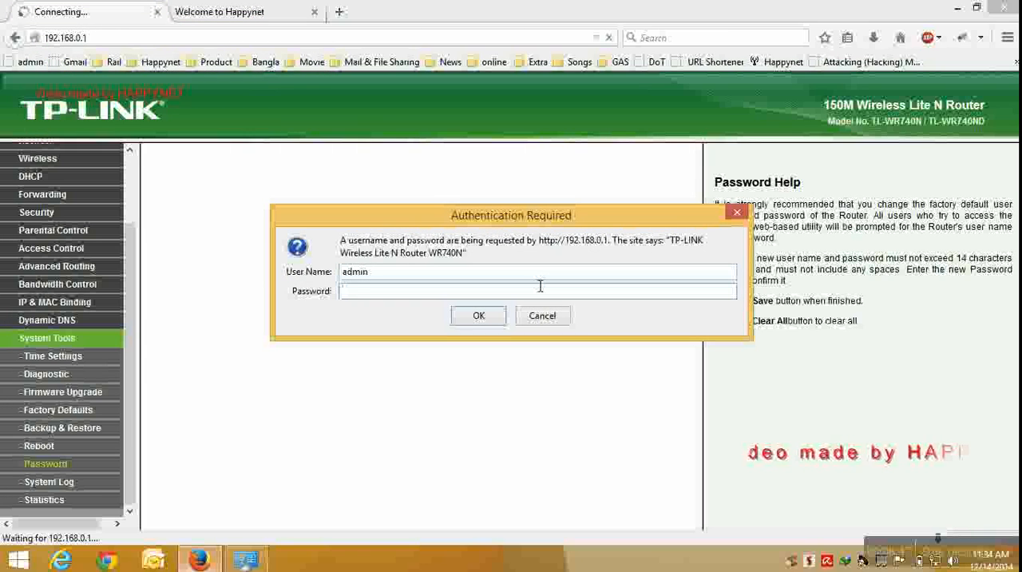
key("Return")
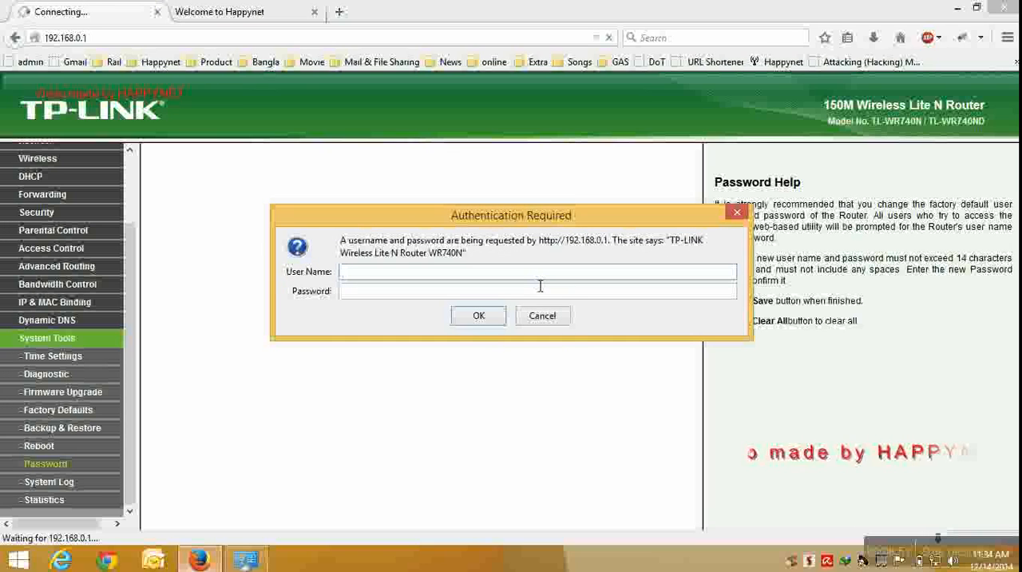
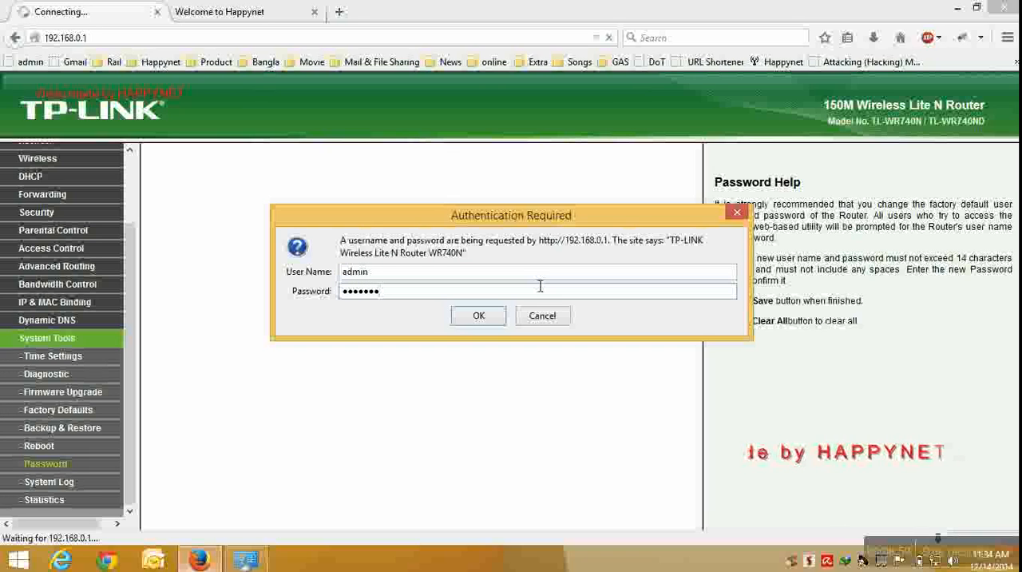
Submit the router login, dismiss the offer to remember the password, and close the router's administration page.
key("Return")
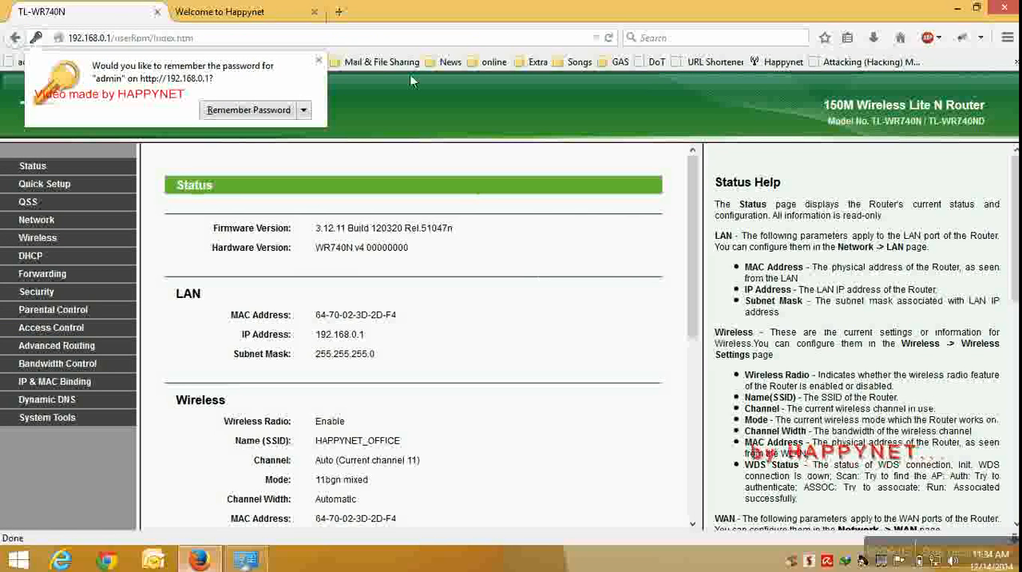
left_click(319, 60)
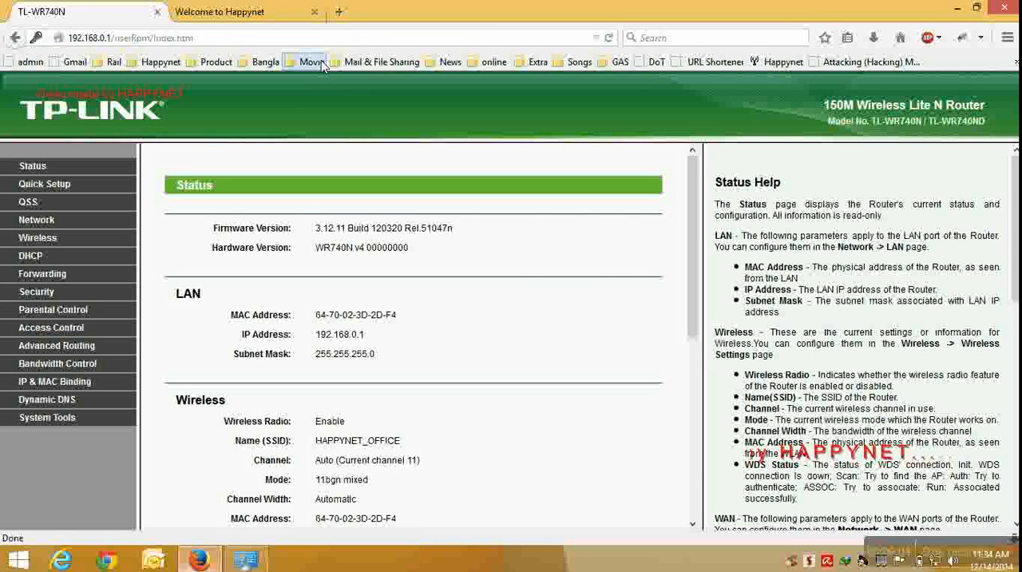
left_click(157, 13)
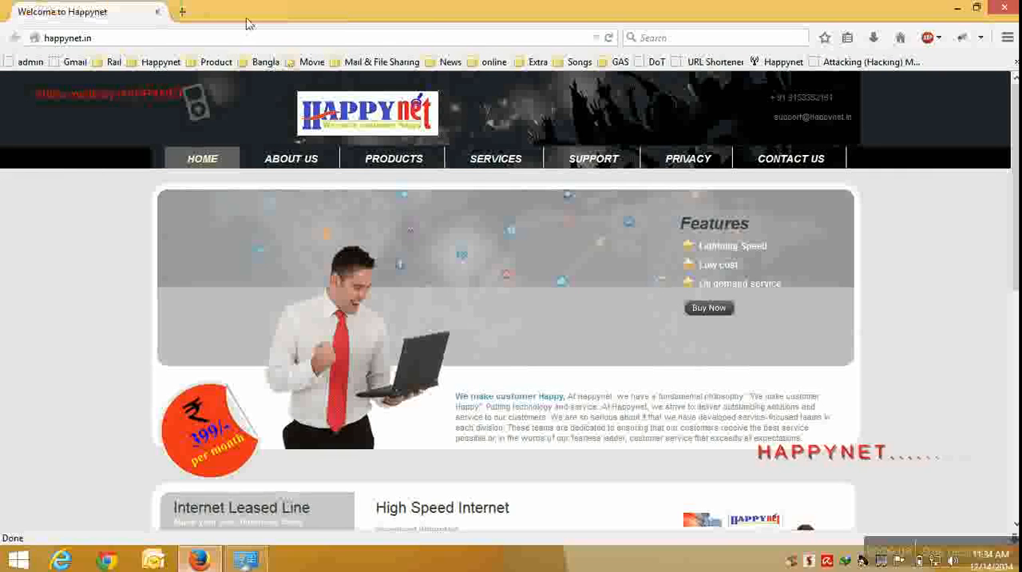
Open the Welcome to Happynet site in a new browser tab and go to its Products page.
left_click(183, 12)
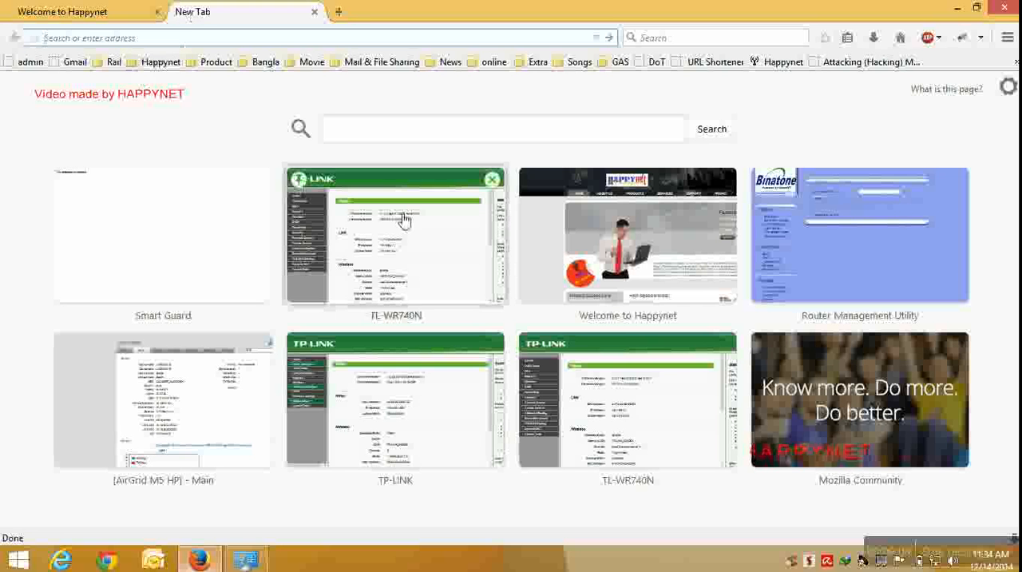
left_click(651, 265)
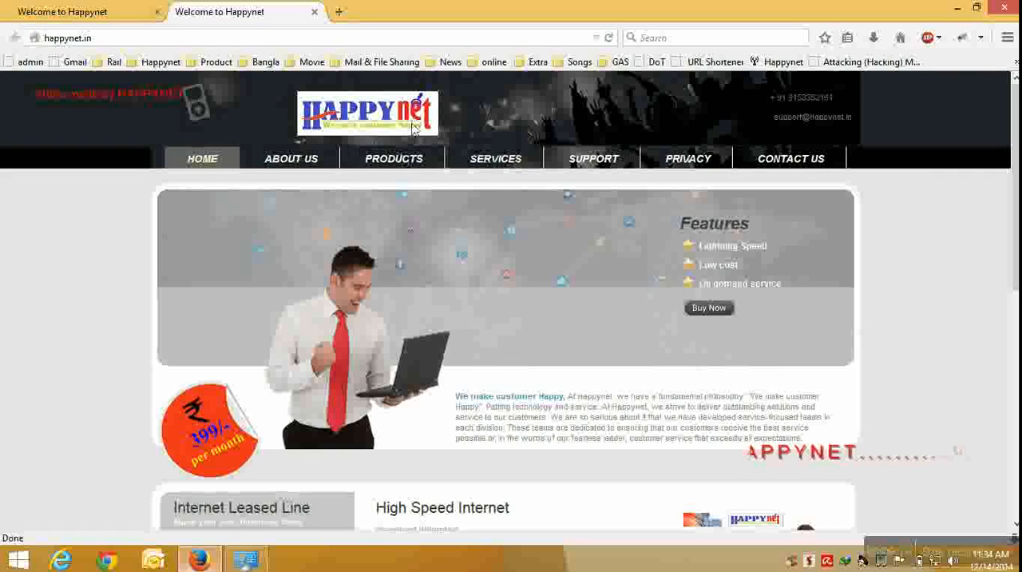
left_click(395, 159)
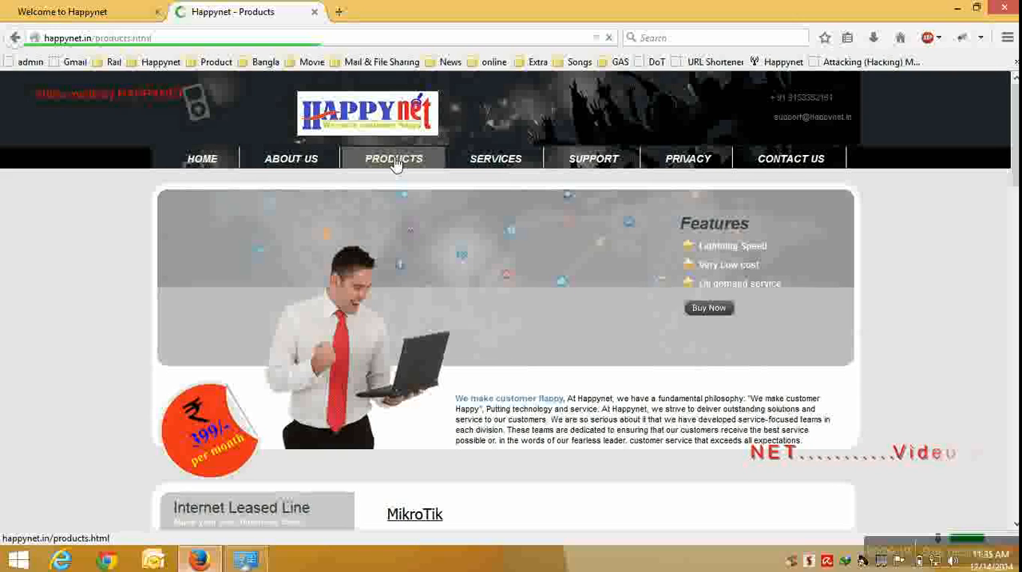
Load the Smart Guard page in another new browser tab, and return to the Happynet Products page.
left_click(341, 12)
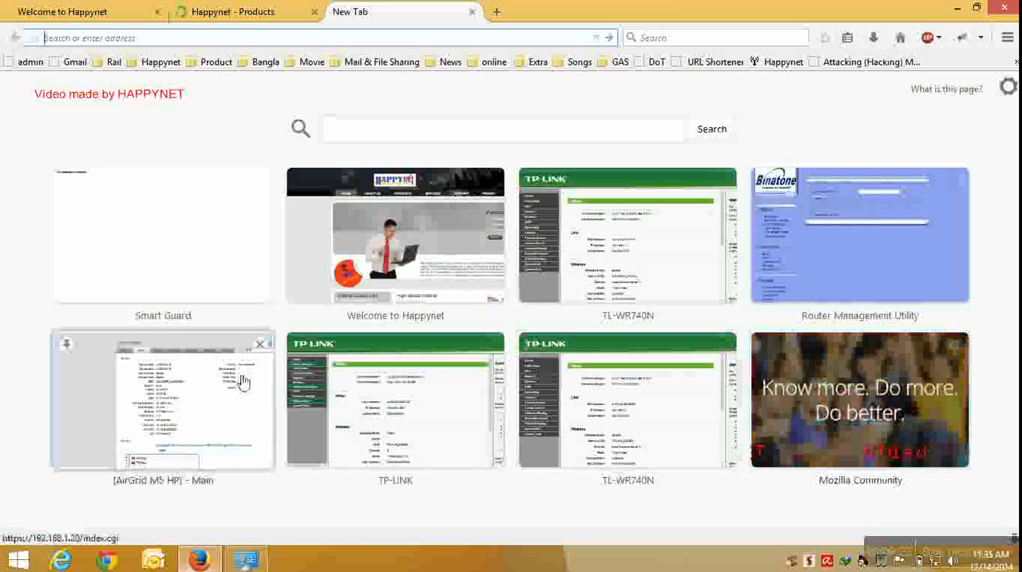
left_click(159, 253)
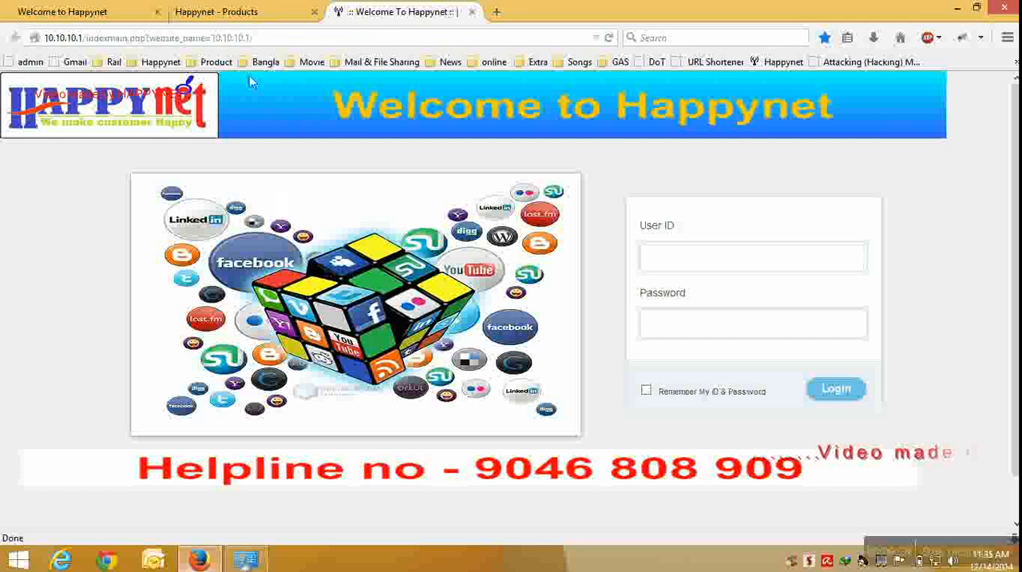
left_click(250, 12)
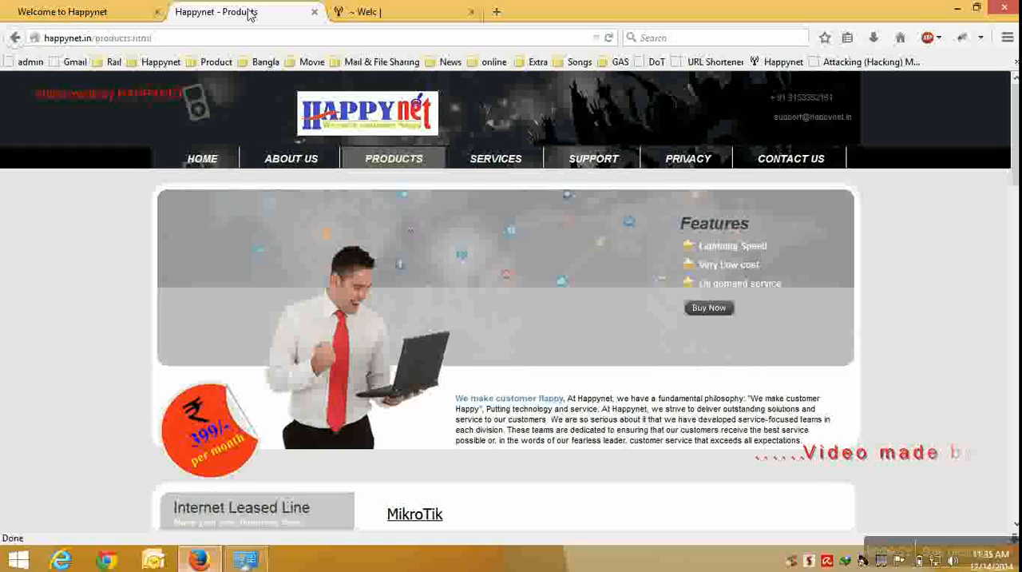